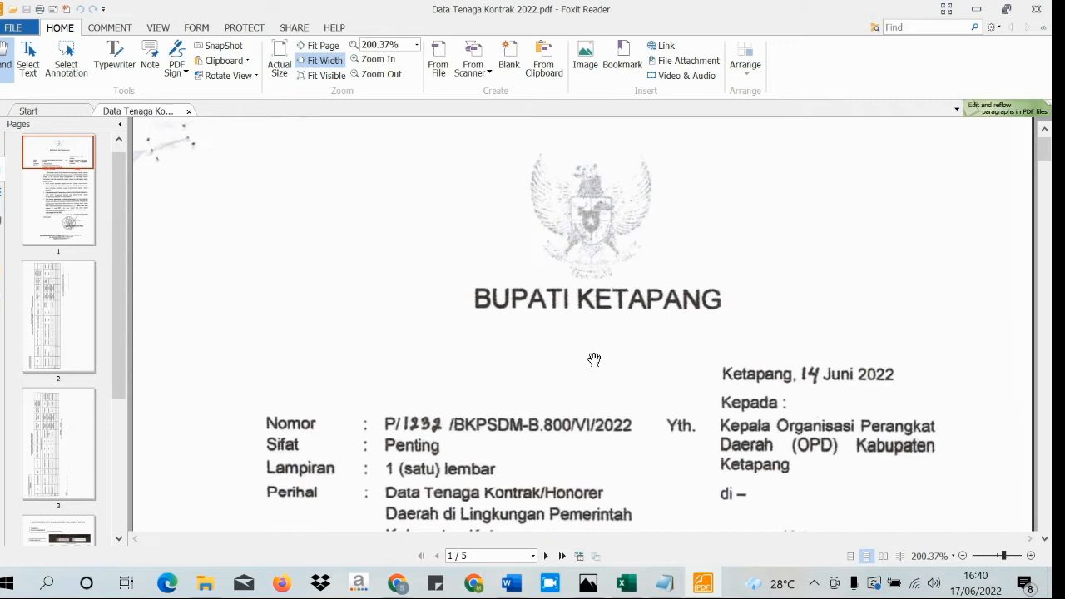
- Scroll page 1 of Data Tenaga Kontrak 2022.pdf down from the header to the numbered instructions
{"action": "scroll", "coordinate": [591, 355], "scroll_direction": "down", "scroll_amount": 1}
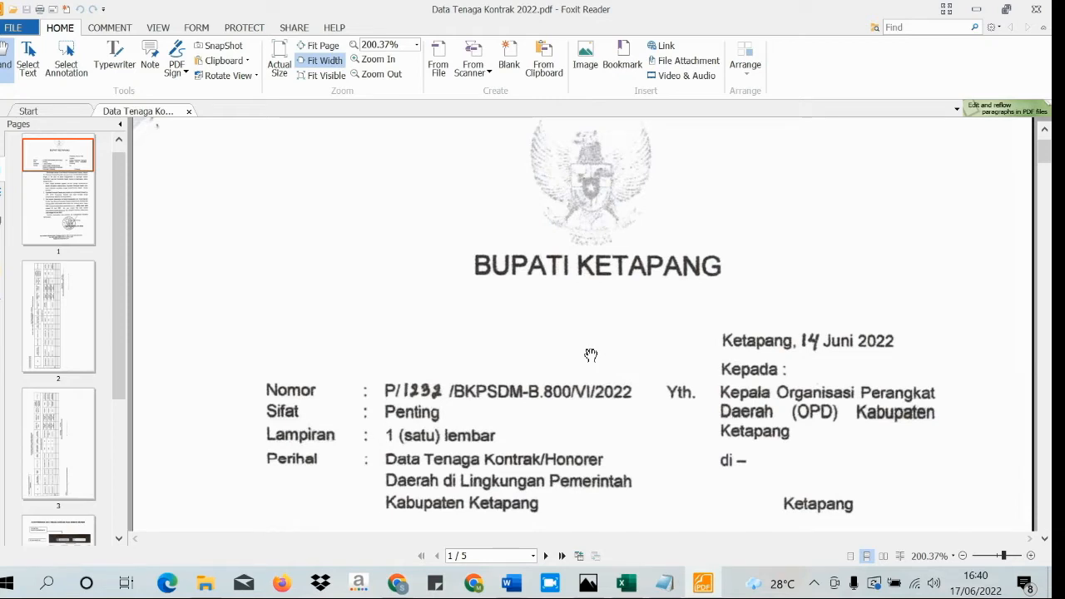
{"action": "scroll", "coordinate": [591, 355], "scroll_direction": "down", "scroll_amount": 3}
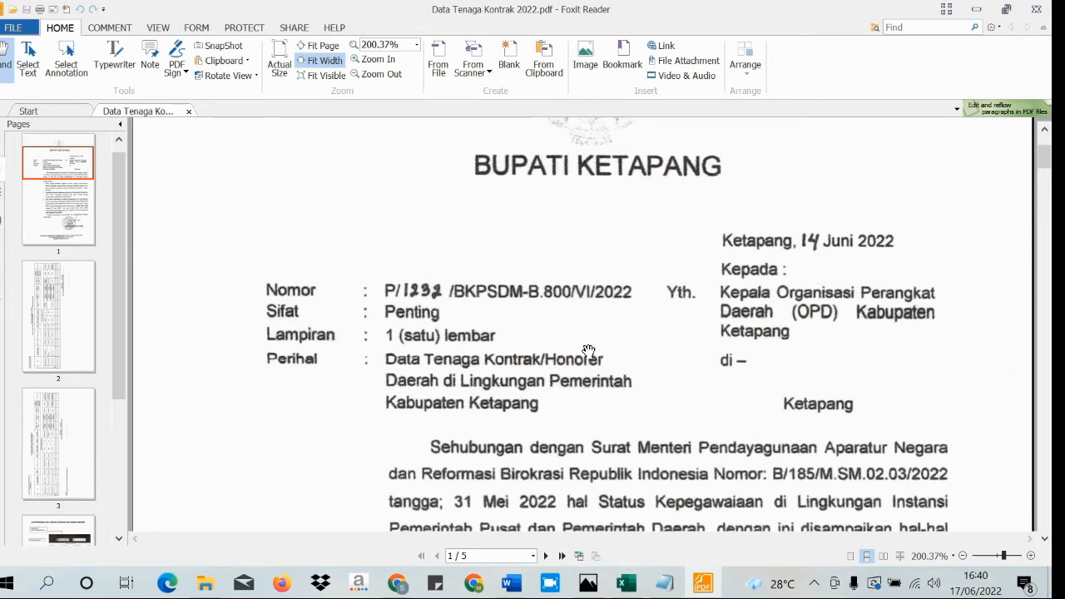
{"action": "scroll", "coordinate": [588, 351], "scroll_direction": "down", "scroll_amount": 3}
{"action": "scroll", "coordinate": [588, 350], "scroll_direction": "down", "scroll_amount": 2}
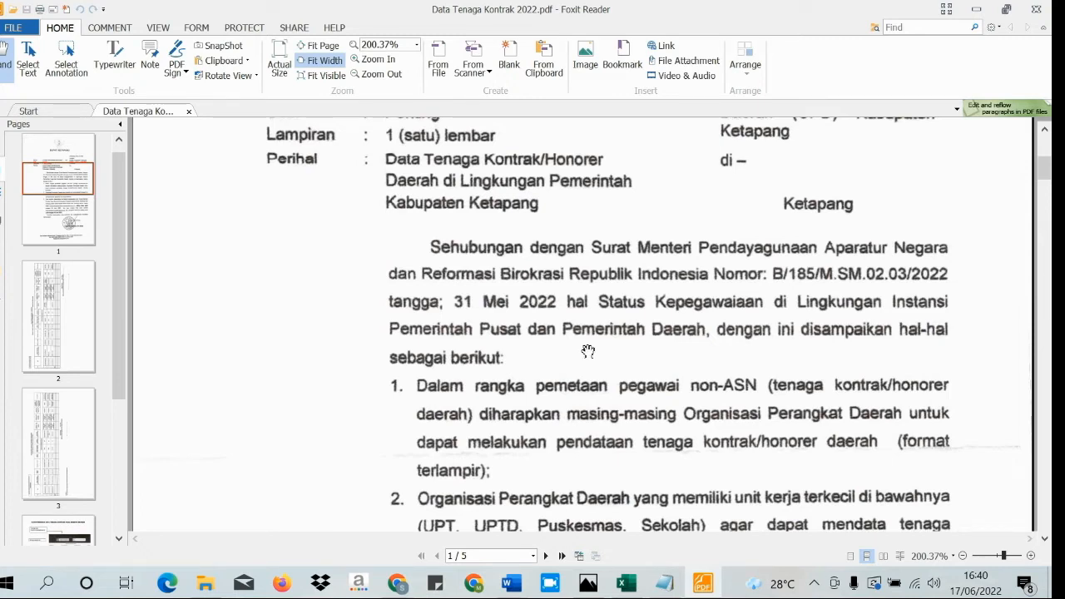
{"action": "scroll", "coordinate": [587, 351], "scroll_direction": "down", "scroll_amount": 2}
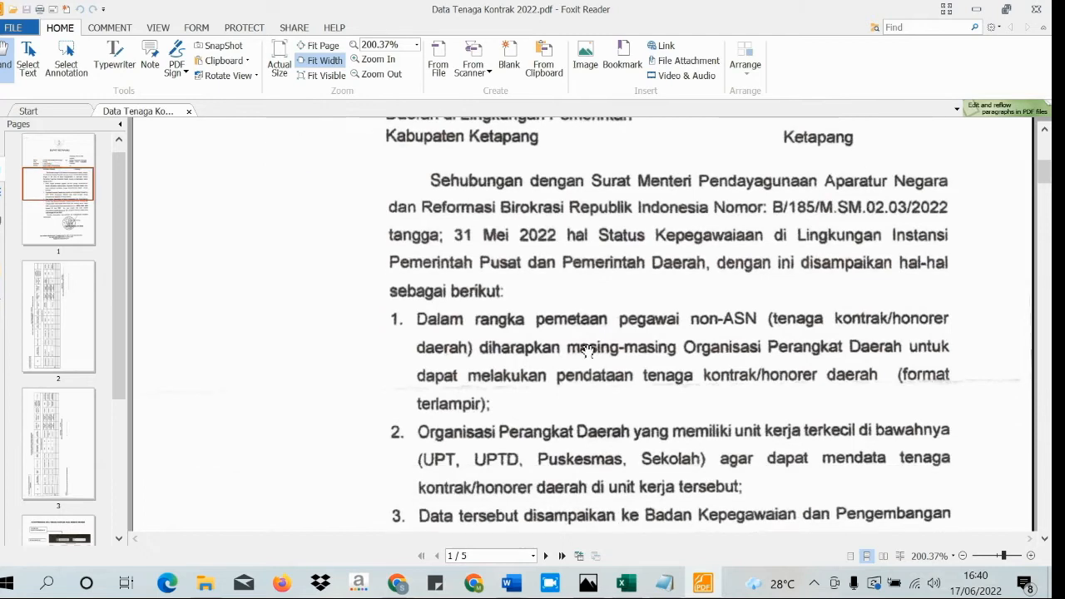
{"action": "scroll", "coordinate": [587, 351], "scroll_direction": "down", "scroll_amount": 3}
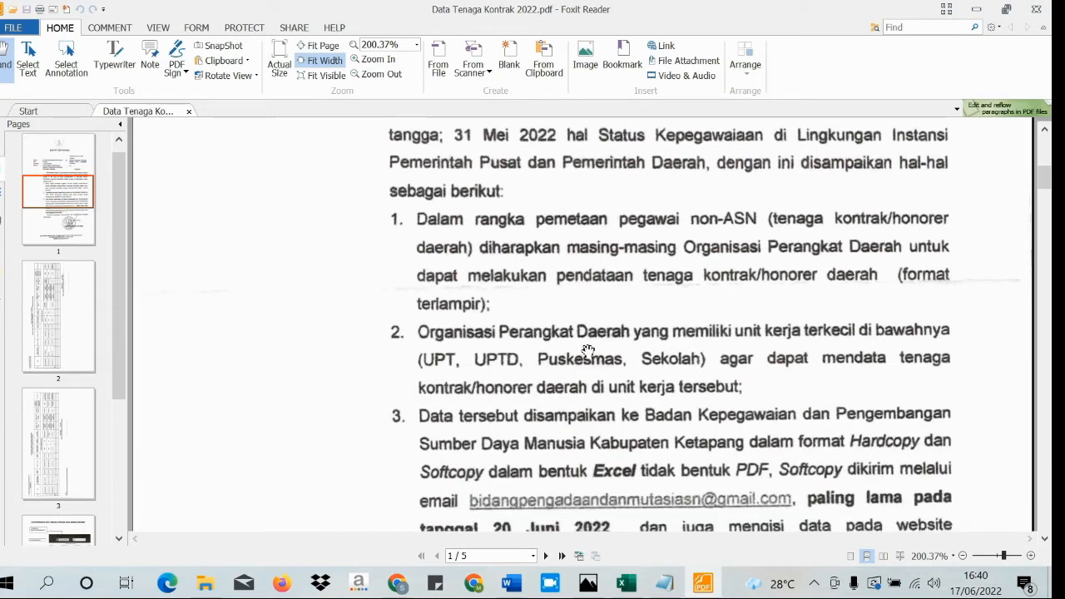
- Scroll further to item 3's 20 and 30 Juni 2022 deadlines and the closing stamp
{"action": "scroll", "coordinate": [587, 351], "scroll_direction": "down", "scroll_amount": 1}
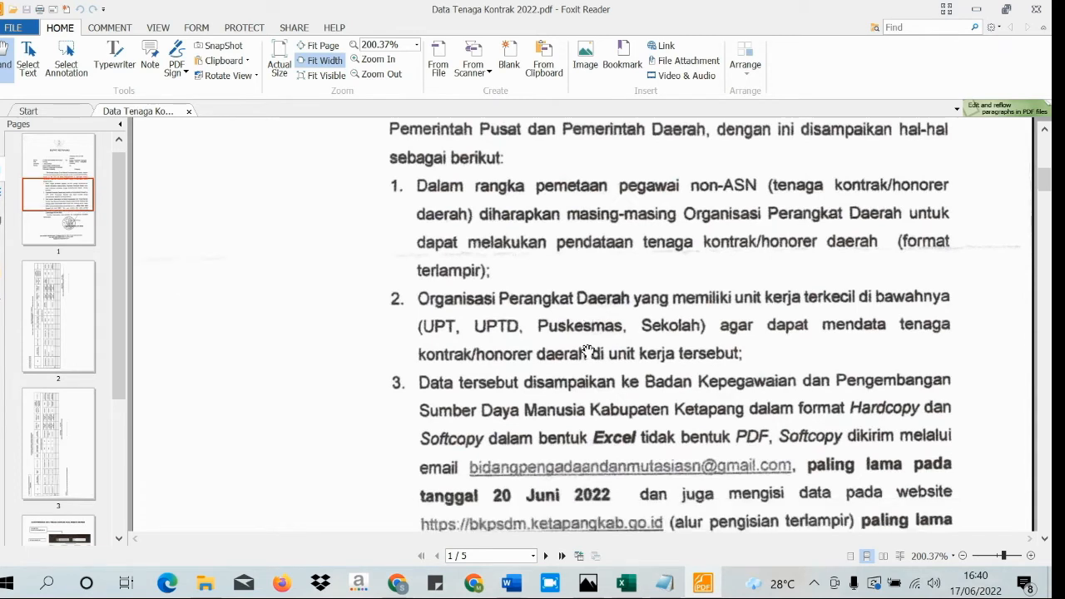
{"action": "scroll", "coordinate": [587, 351], "scroll_direction": "down", "scroll_amount": 1}
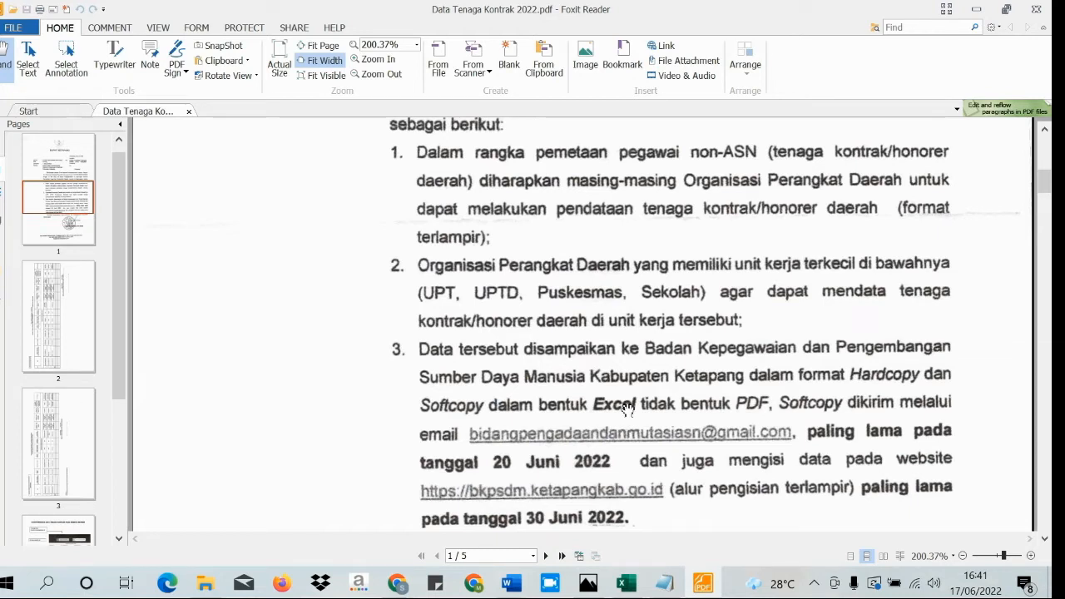
{"action": "scroll", "coordinate": [629, 408], "scroll_direction": "down", "scroll_amount": 1}
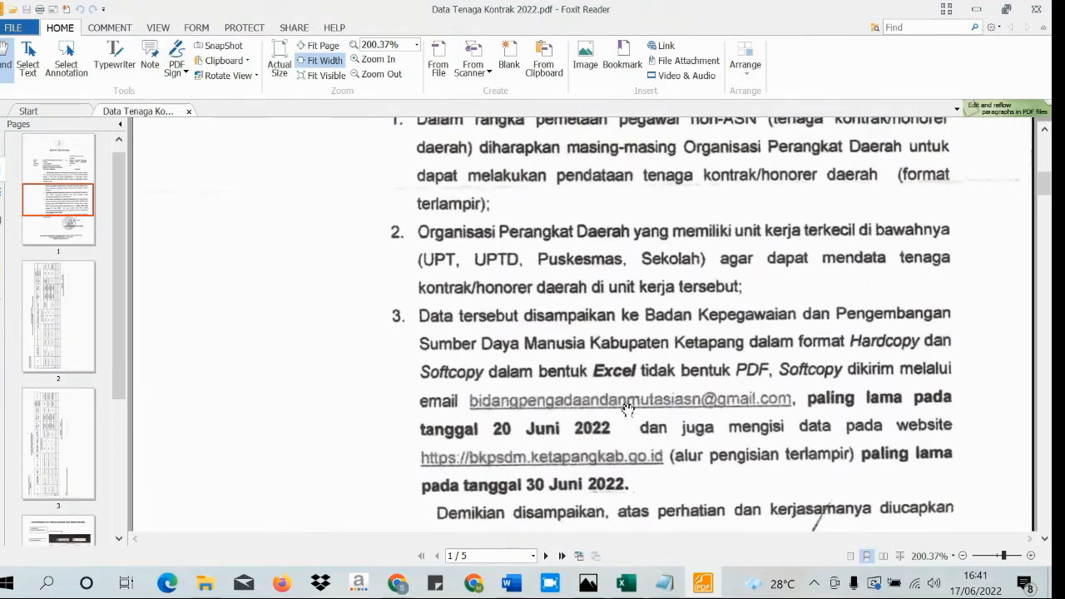
{"action": "scroll", "coordinate": [628, 411], "scroll_direction": "down", "scroll_amount": 1}
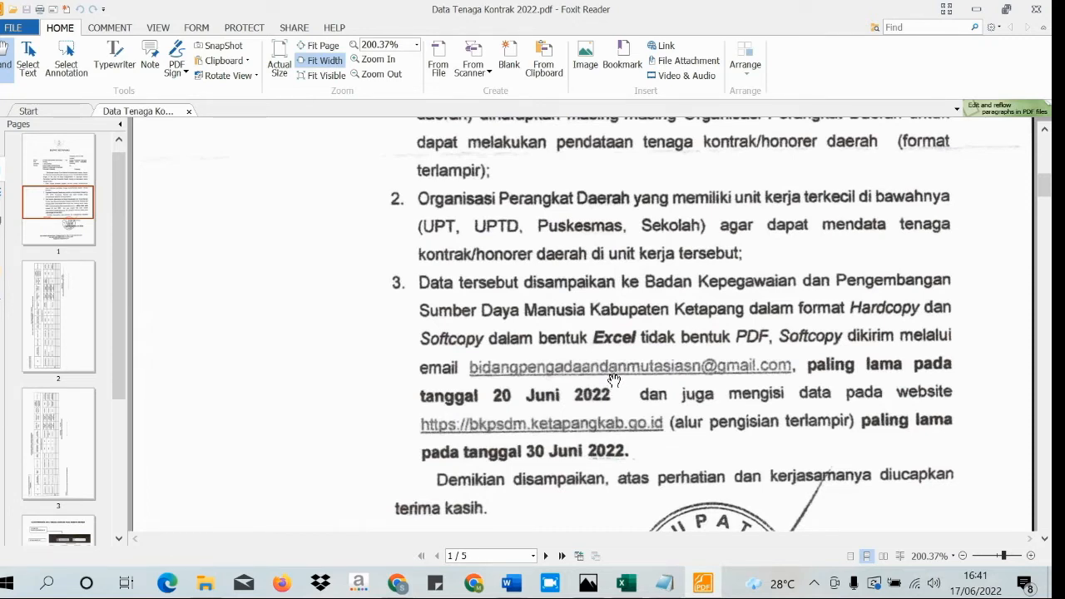
{"action": "scroll", "coordinate": [614, 380], "scroll_direction": "down", "scroll_amount": 1}
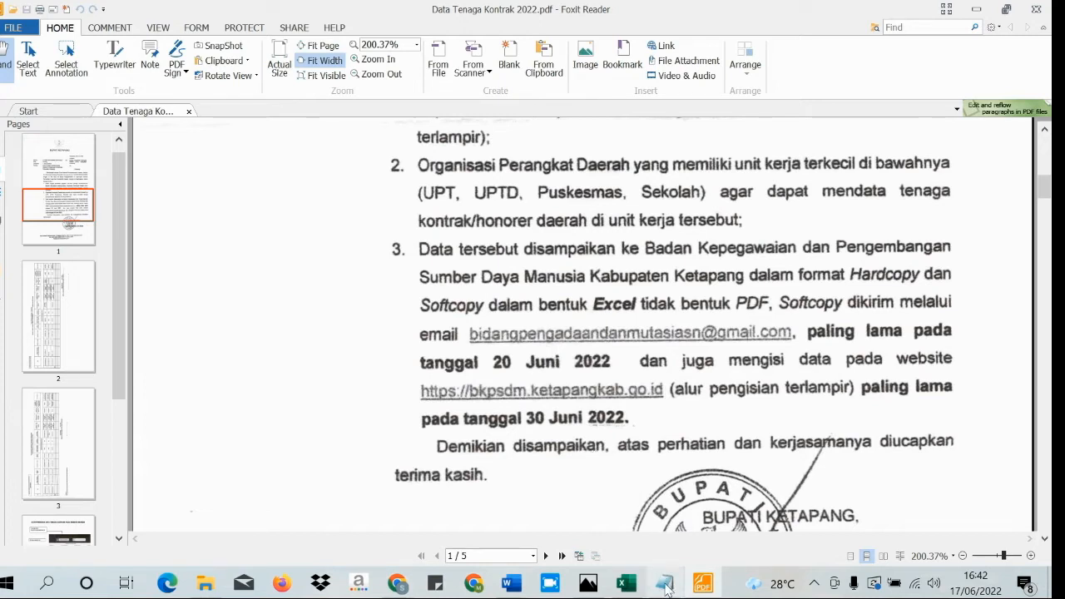
{"action": "mouse_move", "coordinate": [665, 589]}
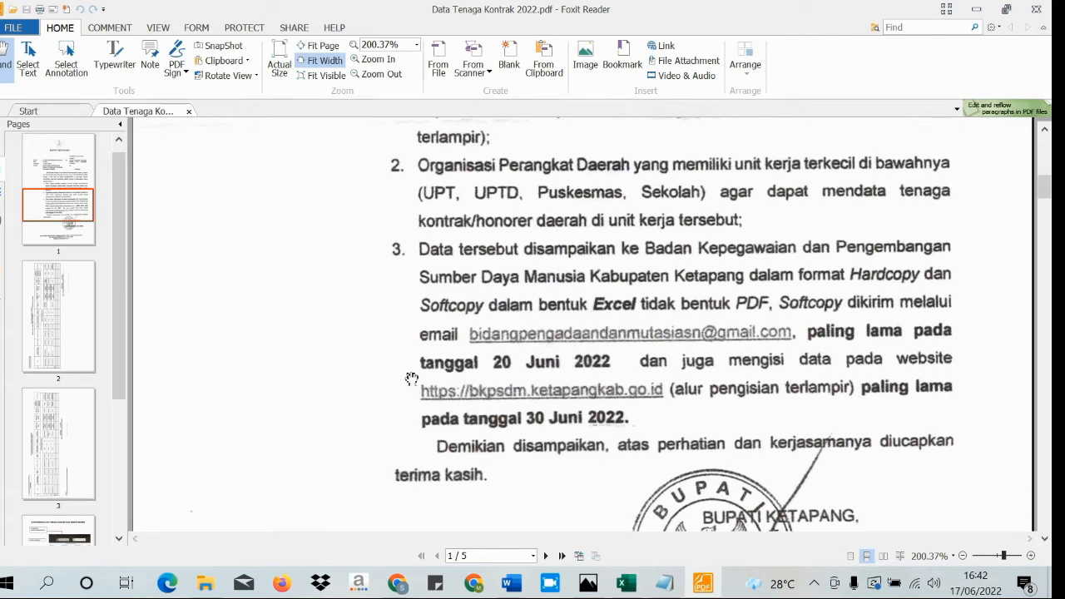
- Scroll down to page 2's sample contract-employee data table
{"action": "scroll", "coordinate": [411, 378], "scroll_direction": "down", "scroll_amount": 10}
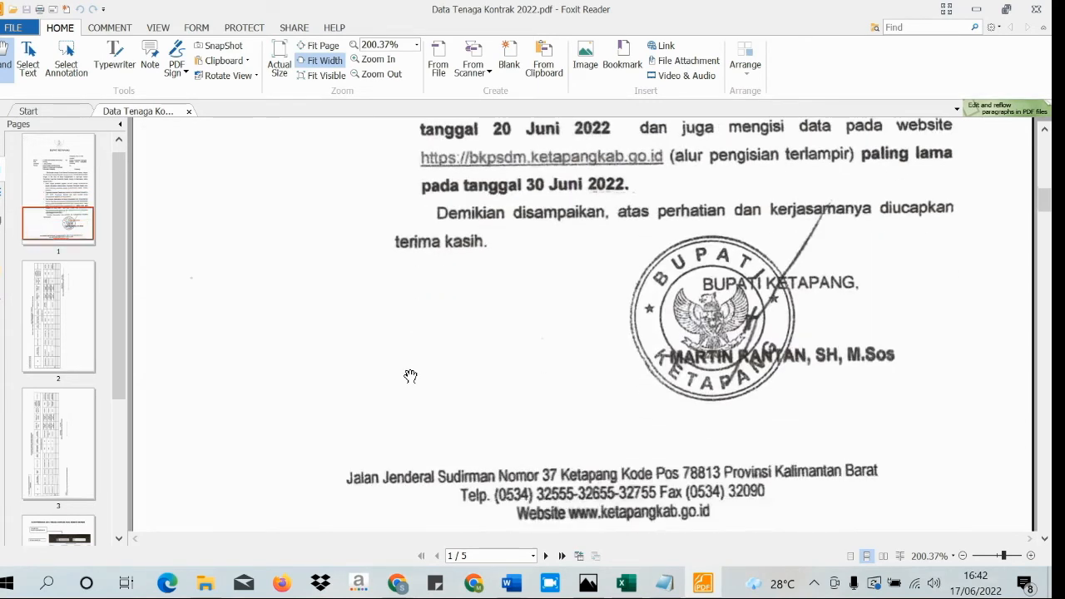
{"action": "scroll", "coordinate": [410, 372], "scroll_direction": "down", "scroll_amount": 11}
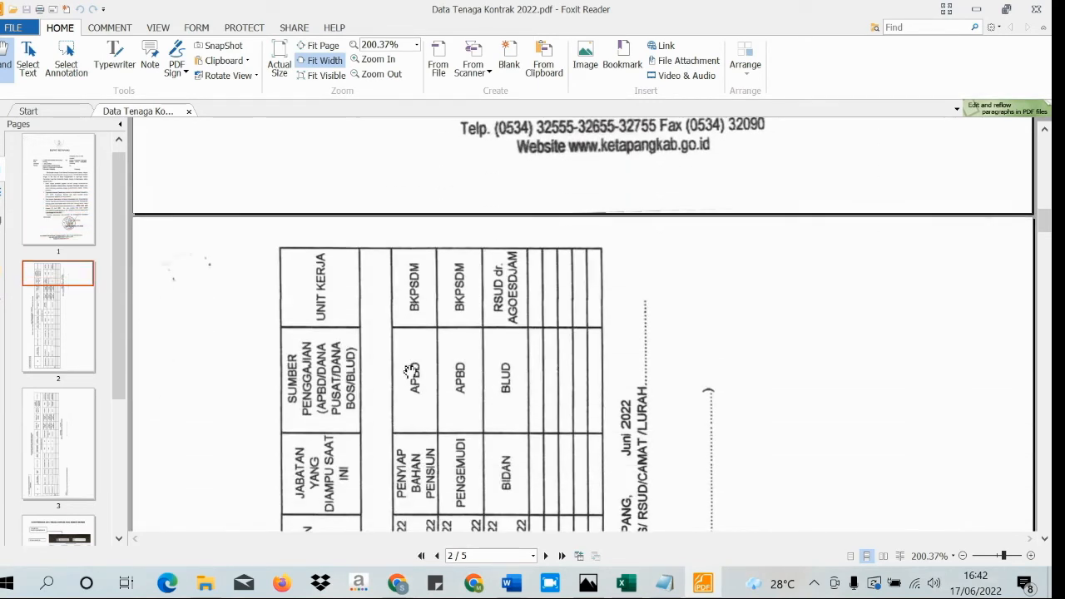
{"action": "scroll", "coordinate": [410, 371], "scroll_direction": "down", "scroll_amount": 9}
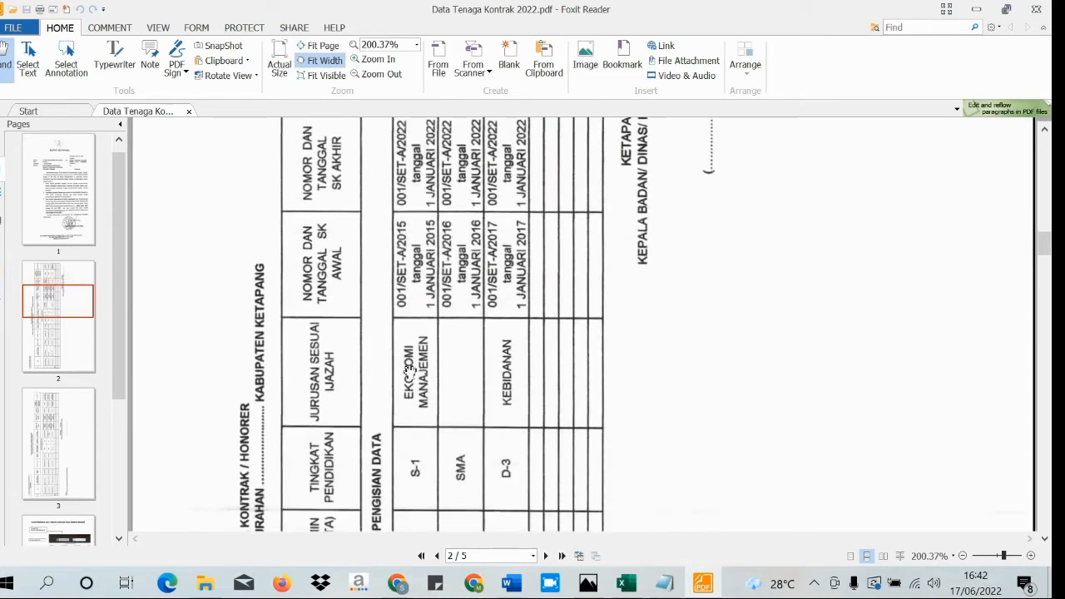
{"action": "scroll", "coordinate": [409, 370], "scroll_direction": "down", "scroll_amount": 5}
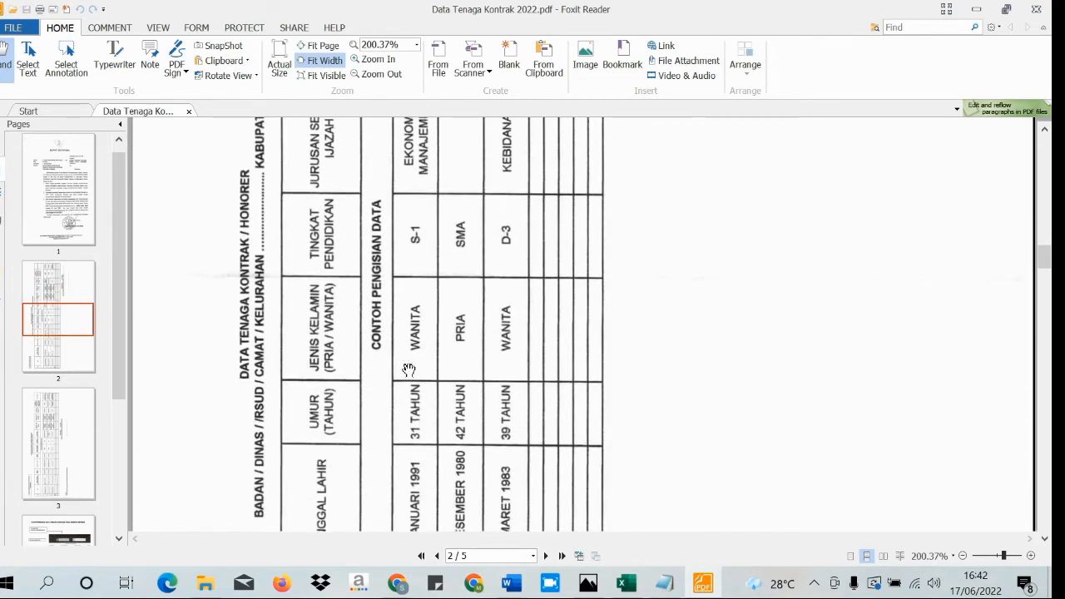
{"action": "scroll", "coordinate": [409, 366], "scroll_direction": "down", "scroll_amount": 3}
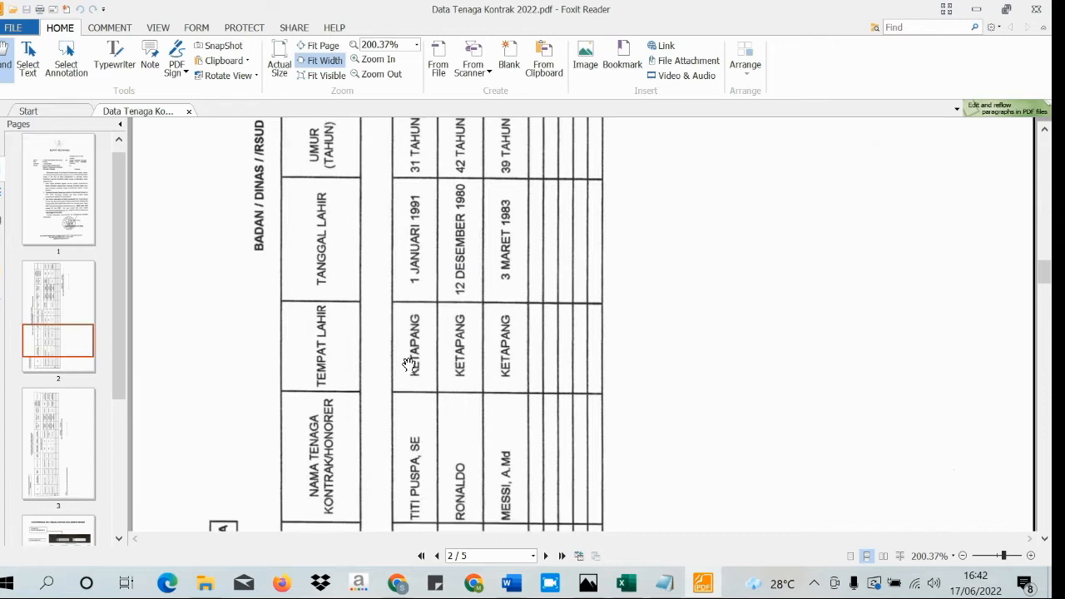
{"action": "scroll", "coordinate": [533, 341], "scroll_direction": "up", "scroll_amount": 15}
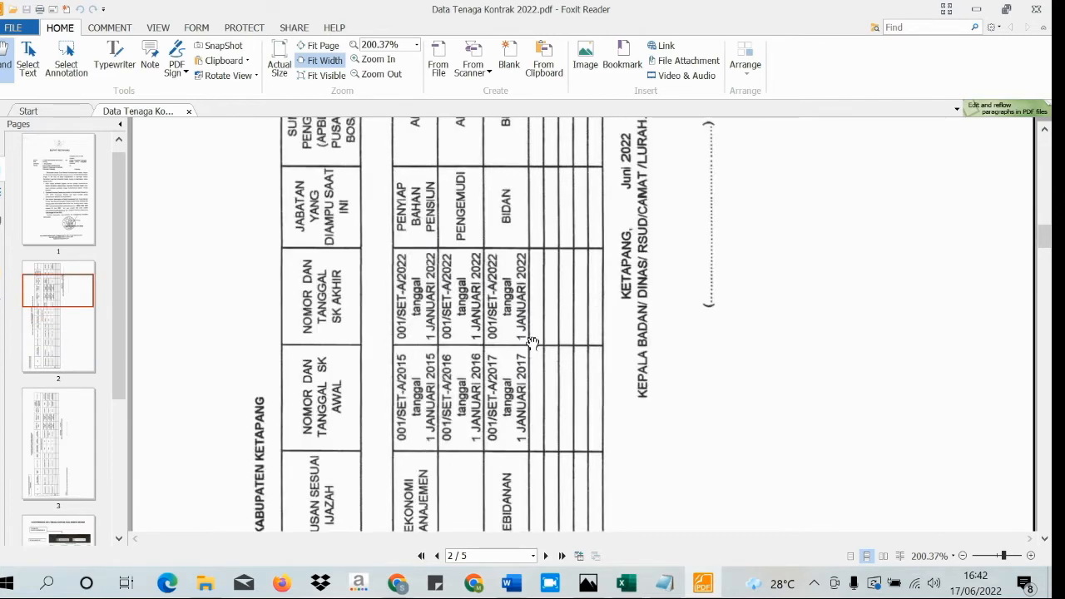
{"action": "scroll", "coordinate": [532, 341], "scroll_direction": "down", "scroll_amount": 6}
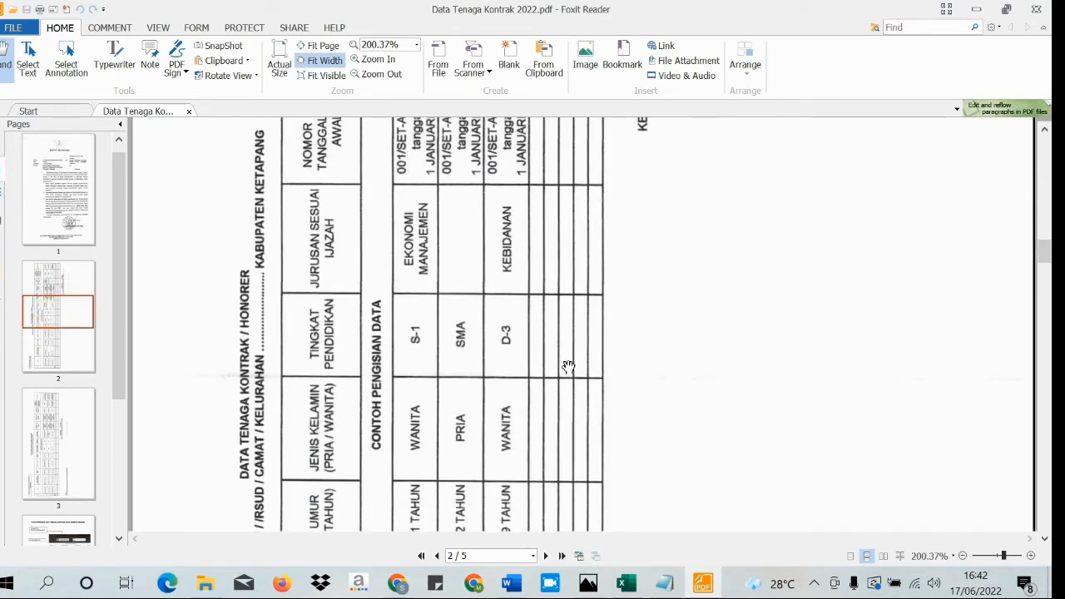
- Zoom page 2 out from 200% to 100% to view the whole table, then return to Notepad
{"action": "left_click", "coordinate": [963, 557]}
{"action": "left_click", "coordinate": [963, 557]}
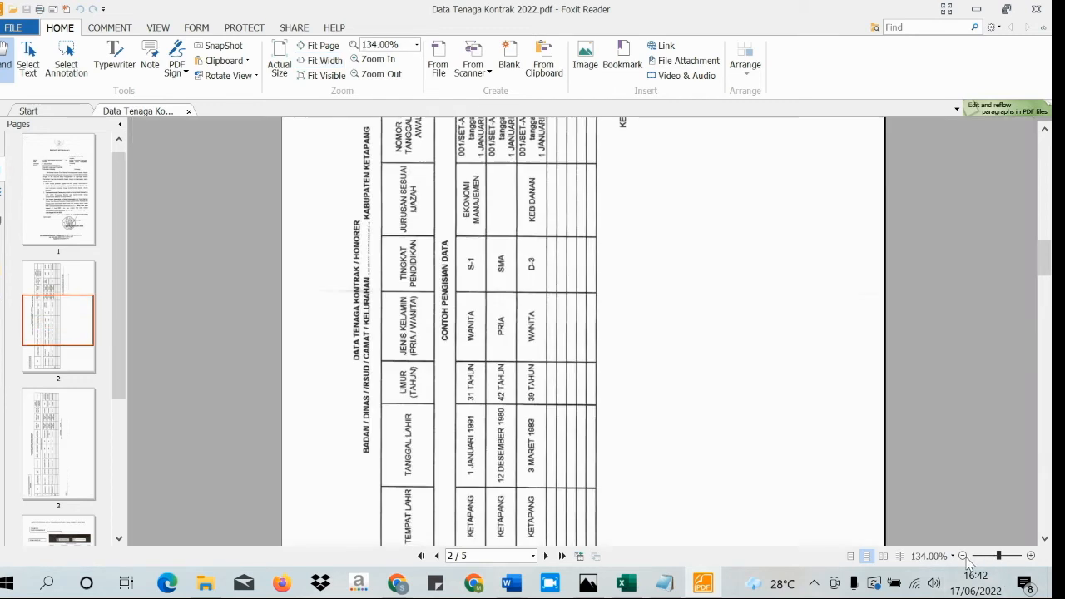
{"action": "scroll", "coordinate": [625, 420], "scroll_direction": "down", "scroll_amount": 2}
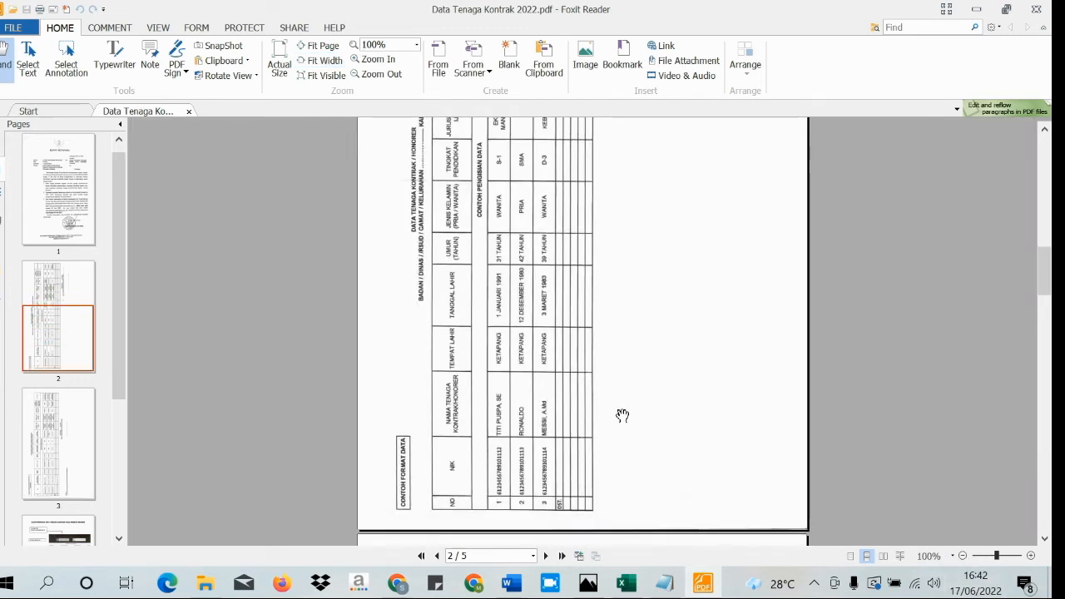
{"action": "scroll", "coordinate": [614, 407], "scroll_direction": "up", "scroll_amount": 2}
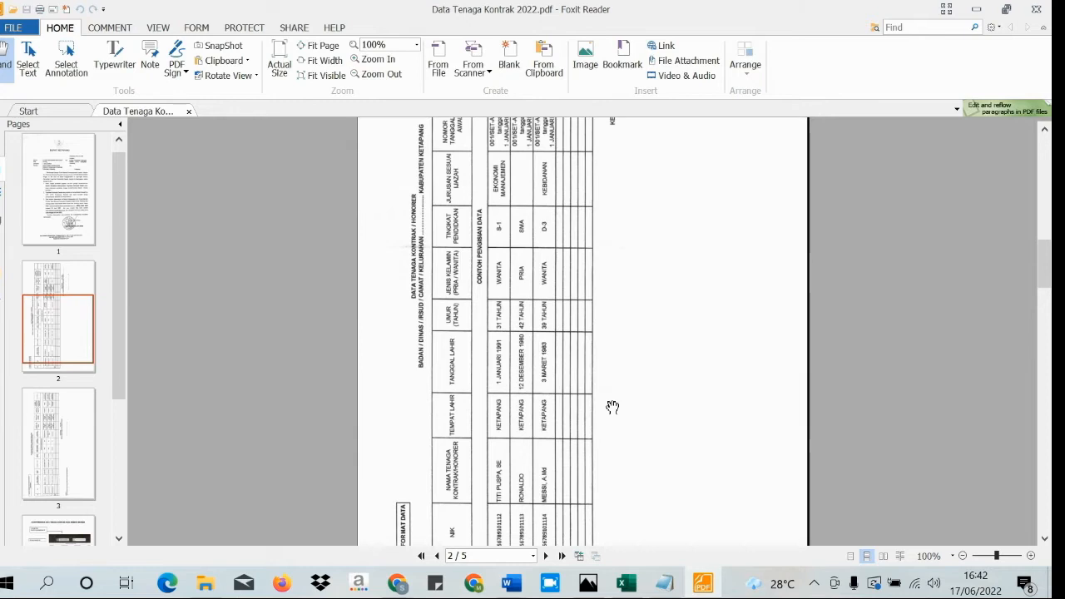
{"action": "scroll", "coordinate": [613, 407], "scroll_direction": "up", "scroll_amount": 5}
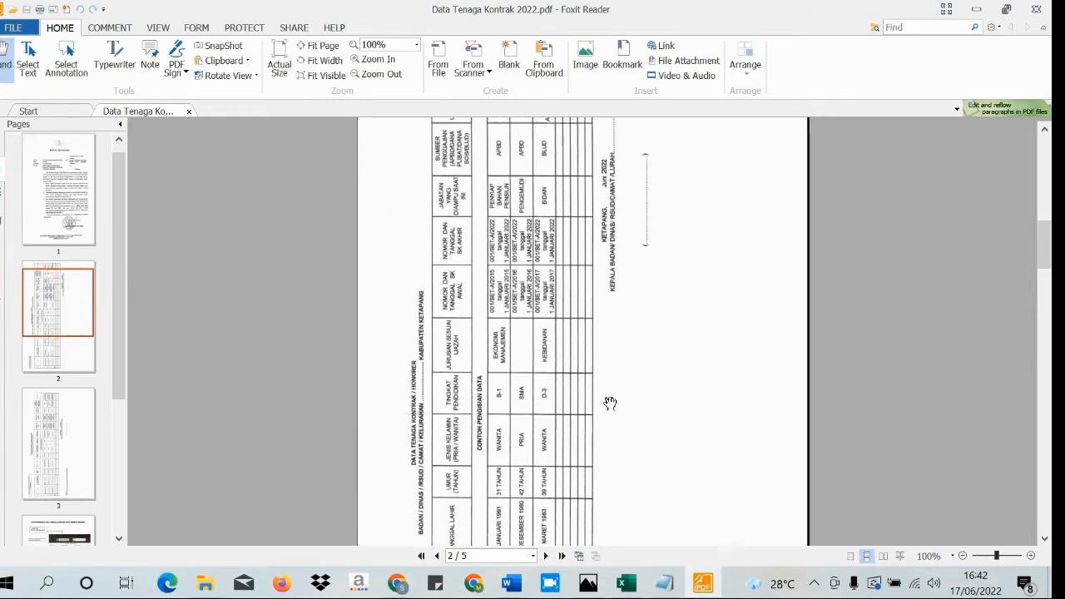
{"action": "scroll", "coordinate": [610, 403], "scroll_direction": "up", "scroll_amount": 2}
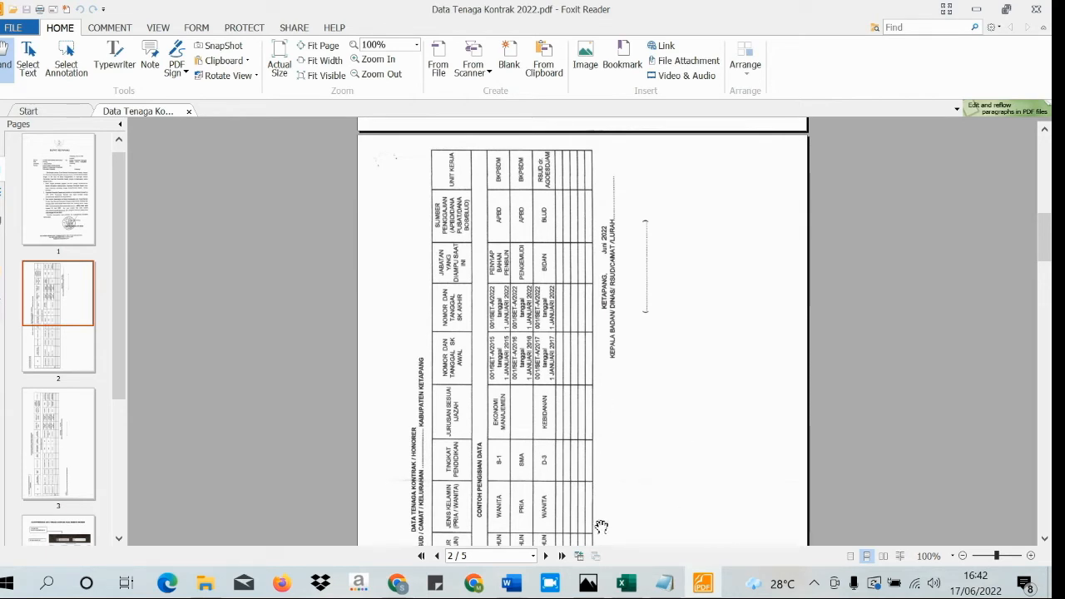
{"action": "left_click", "coordinate": [665, 583]}
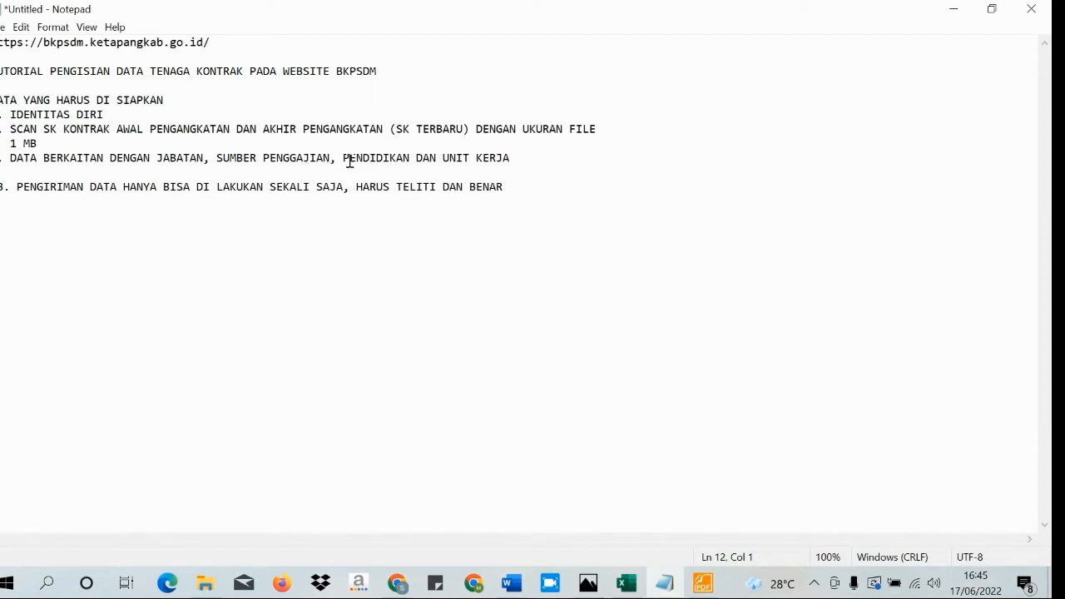
- Highlight the job, salary, education and work-unit items and the 1 MB SK scan requirement
{"action": "left_click", "coordinate": [507, 162]}
{"action": "left_click_drag", "start_coordinate": [507, 161], "coordinate": [103, 159]}
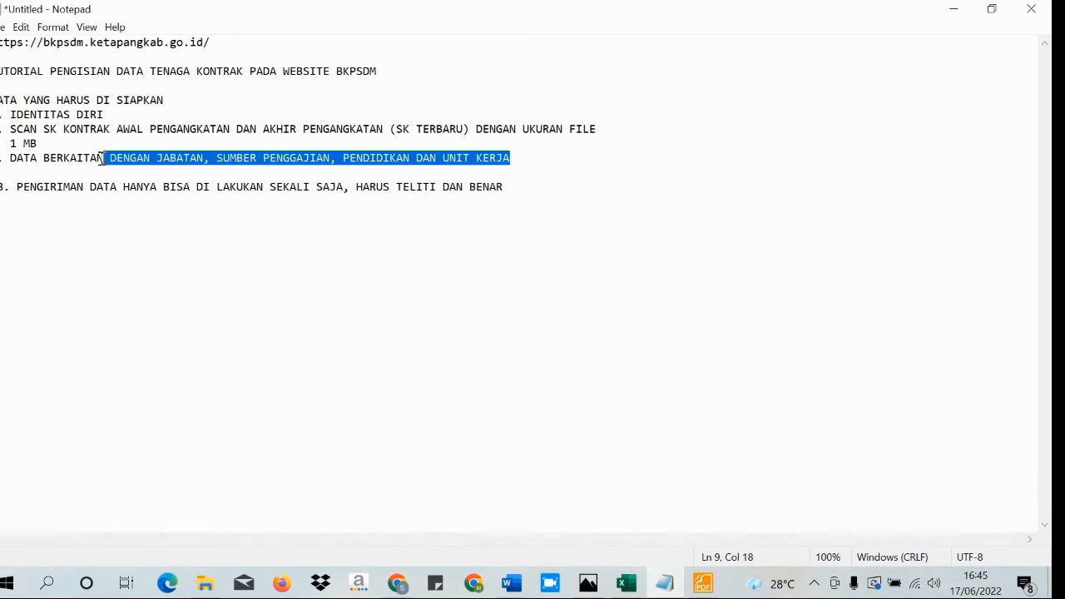
{"action": "left_click", "coordinate": [12, 129]}
{"action": "left_click_drag", "start_coordinate": [11, 130], "coordinate": [39, 144]}
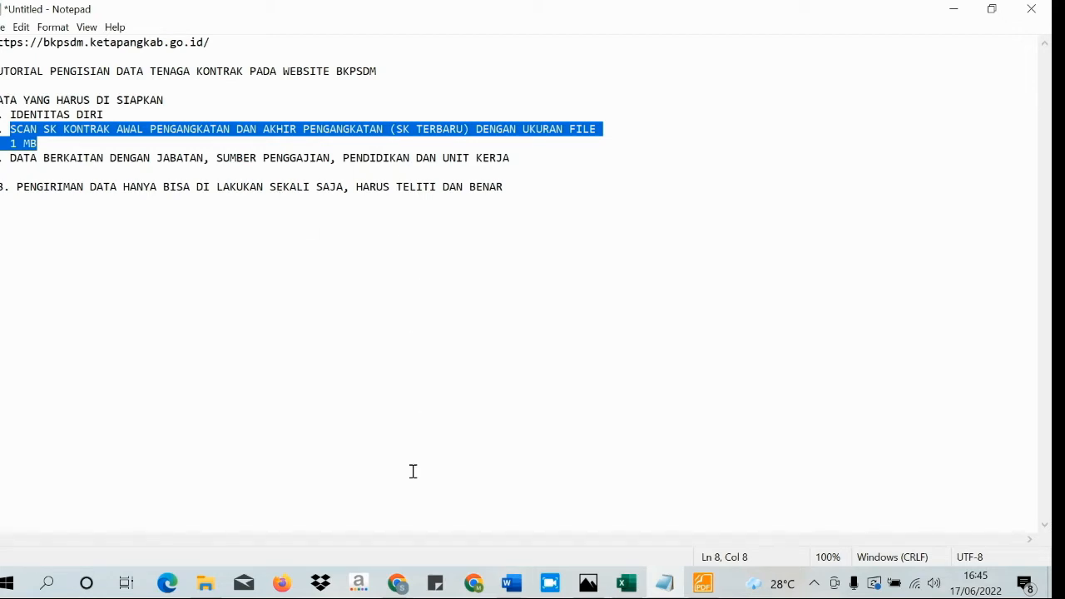
- Bring the BKPSDM Ketapang website window forward and scroll to its service banners
{"action": "mouse_move", "coordinate": [398, 585]}
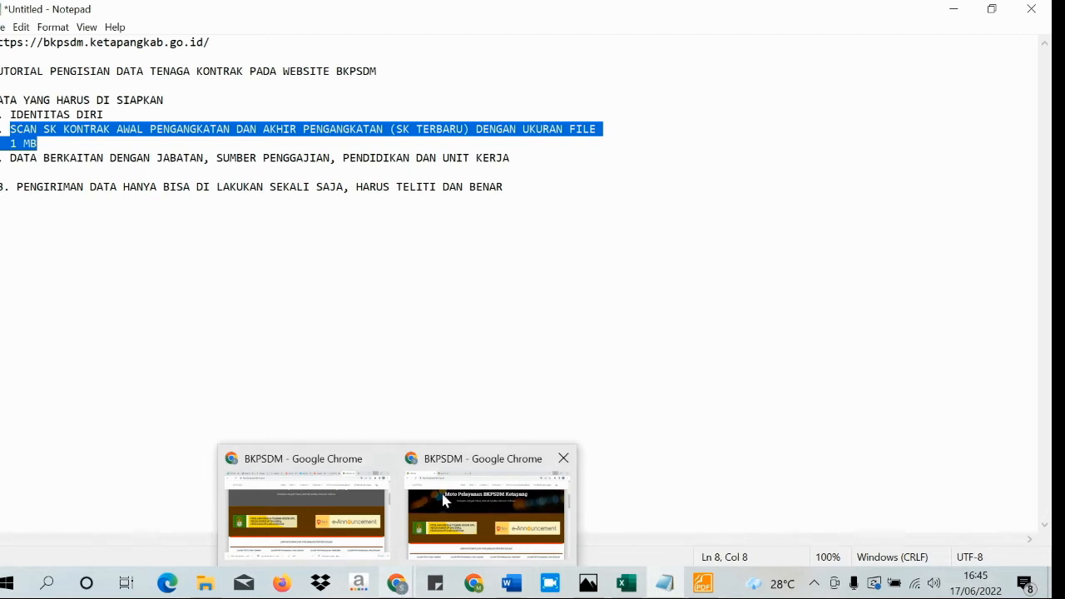
{"action": "left_click", "coordinate": [437, 499]}
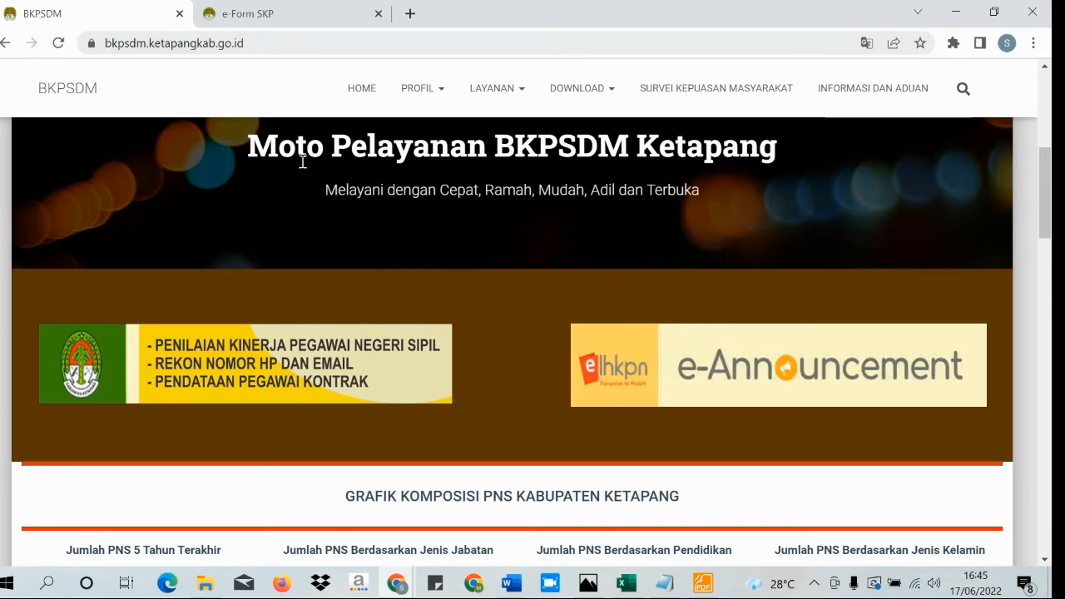
{"action": "scroll", "coordinate": [345, 249], "scroll_direction": "up", "scroll_amount": 5}
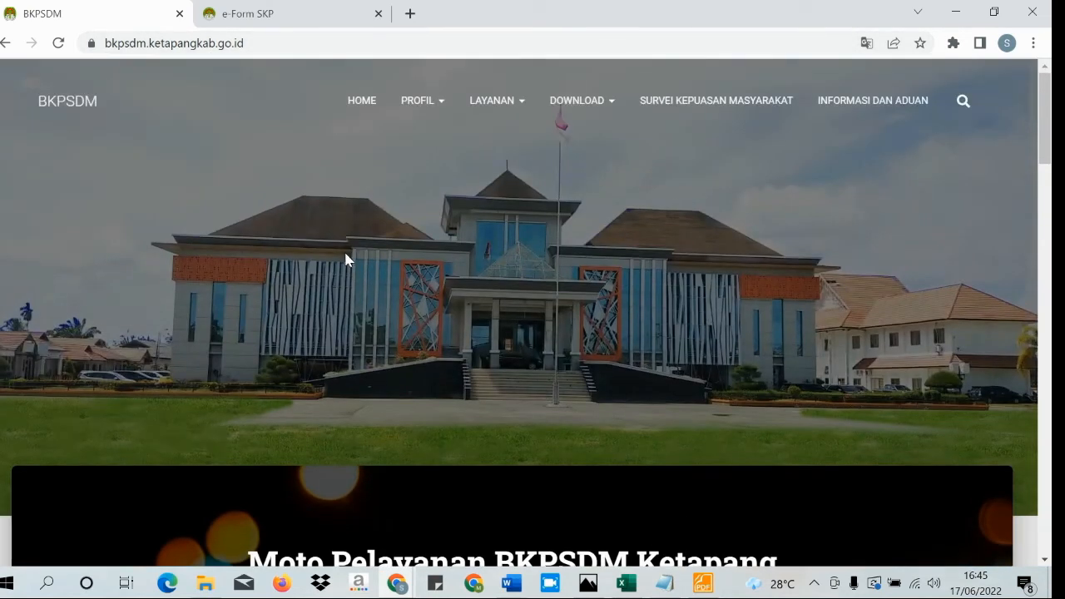
{"action": "scroll", "coordinate": [305, 216], "scroll_direction": "down", "scroll_amount": 1}
{"action": "scroll", "coordinate": [305, 217], "scroll_direction": "down", "scroll_amount": 3}
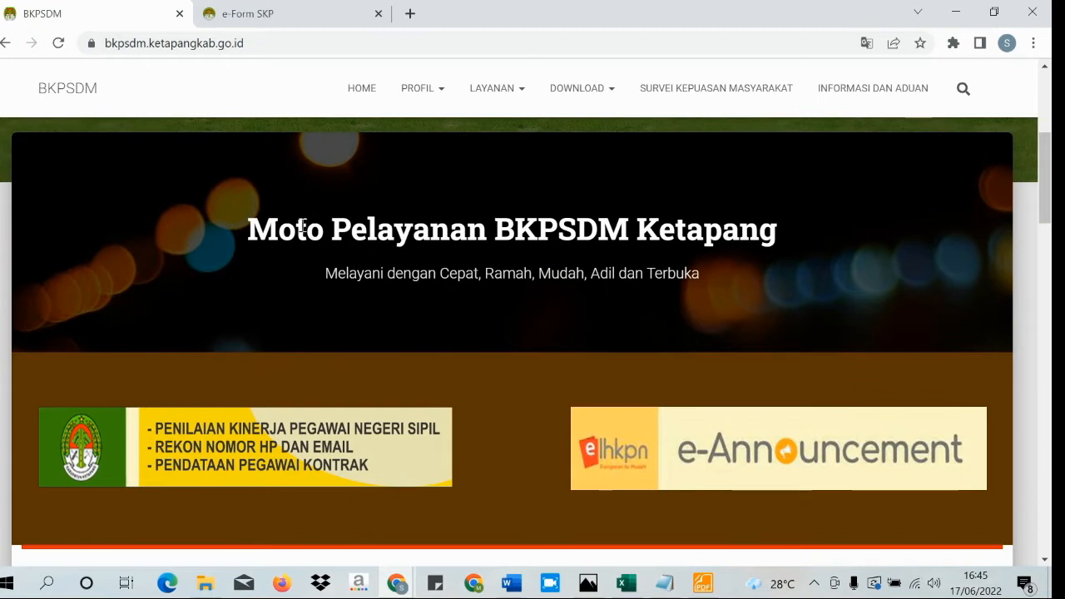
{"action": "scroll", "coordinate": [258, 303], "scroll_direction": "down", "scroll_amount": 1}
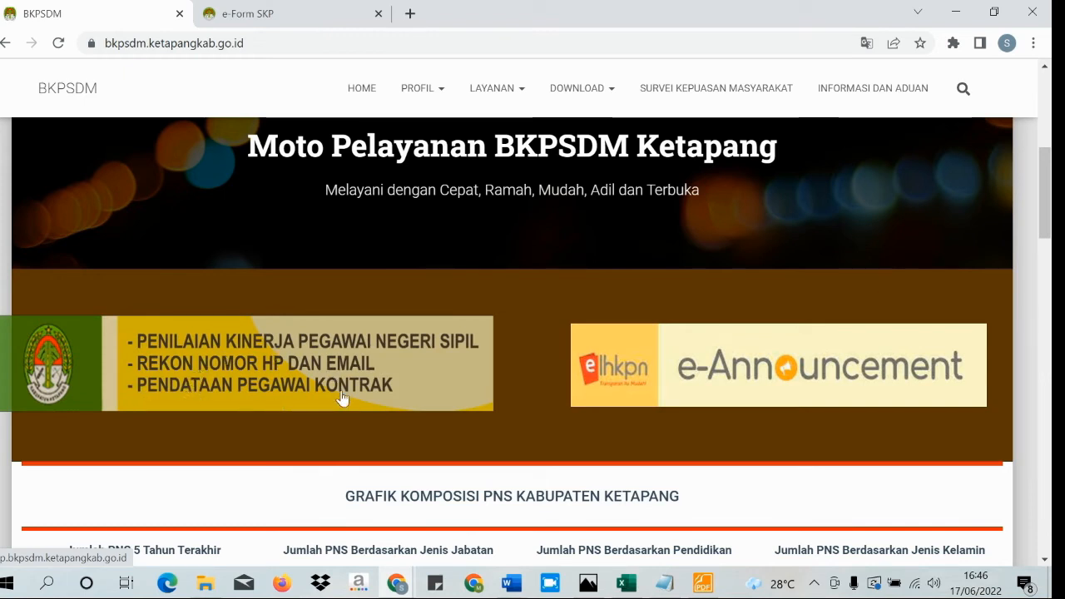
- Open the Pendataan Pegawai Kontrak login, close the old e-Form SKP tab, and log in with the employee's NIK
{"action": "left_click", "coordinate": [252, 370]}
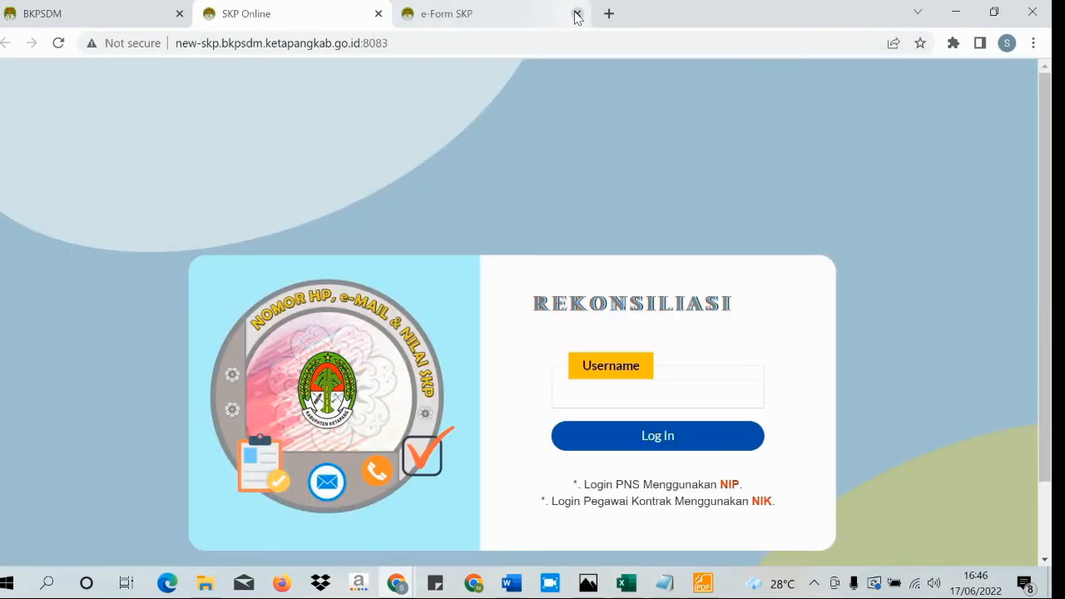
{"action": "left_click", "coordinate": [577, 14]}
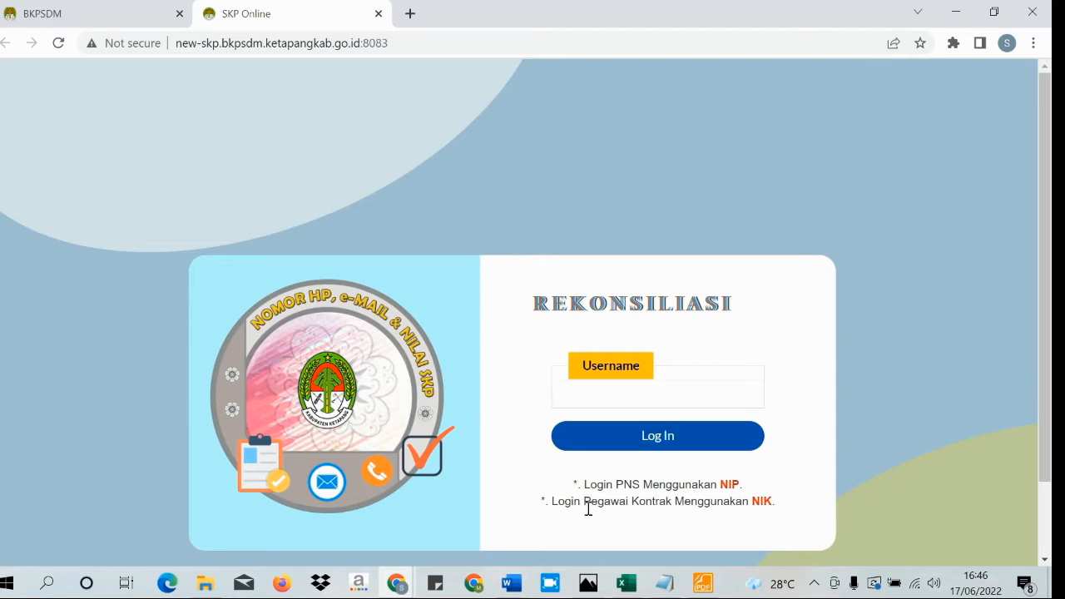
{"action": "left_click", "coordinate": [645, 400]}
{"action": "type", "text": "61"}
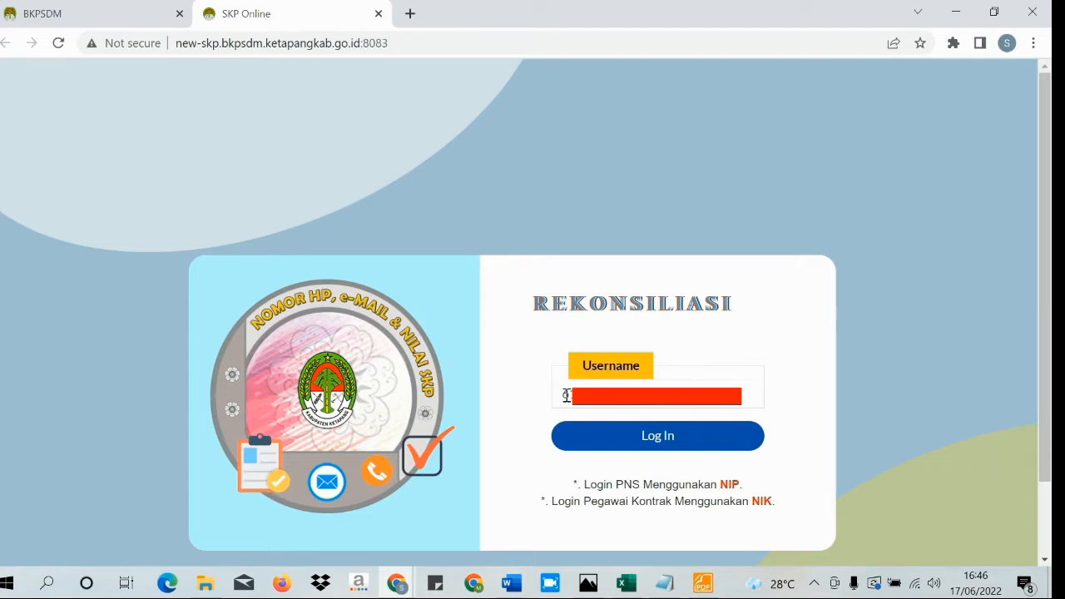
{"action": "left_click", "coordinate": [674, 447]}
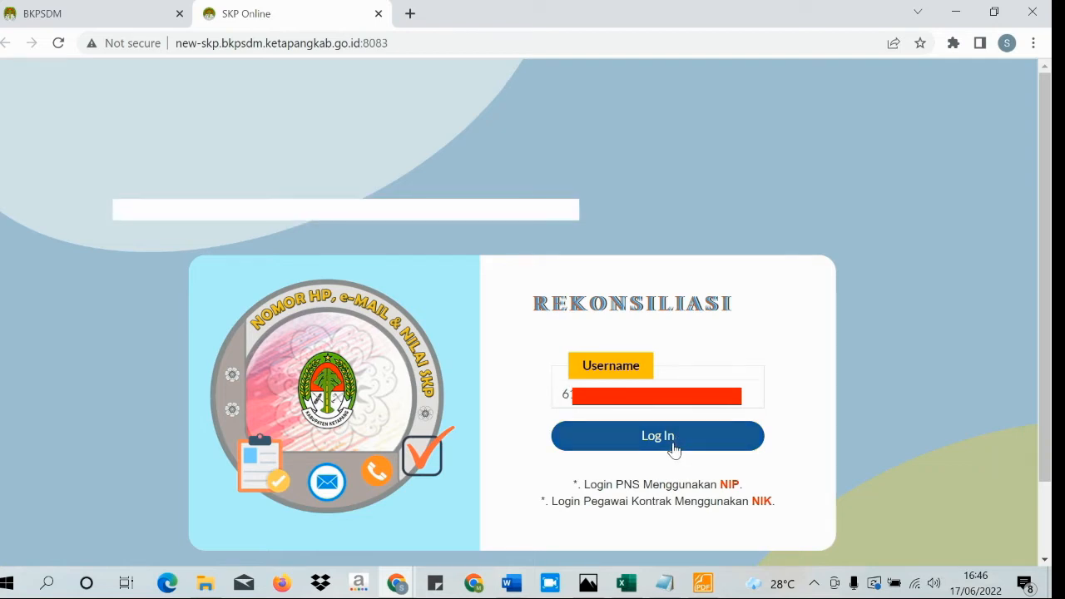
{"action": "left_click", "coordinate": [674, 446]}
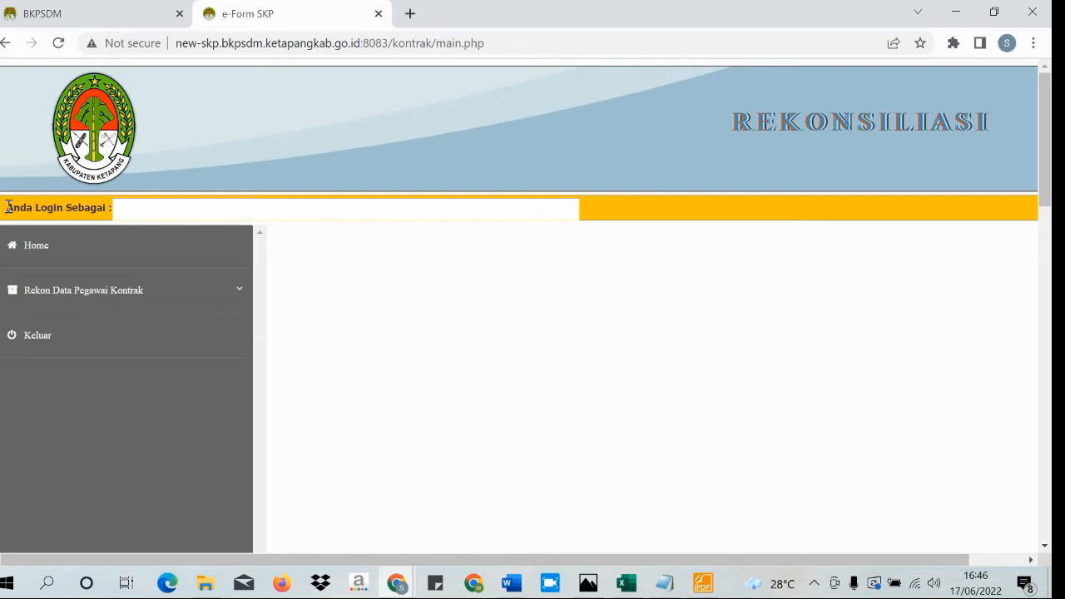
- Expand Rekon Data Pegawai Kontrak in the sidebar to reveal Input Data and Perbaikan Data Terkirim
{"action": "left_click_drag", "start_coordinate": [6, 208], "coordinate": [112, 208]}
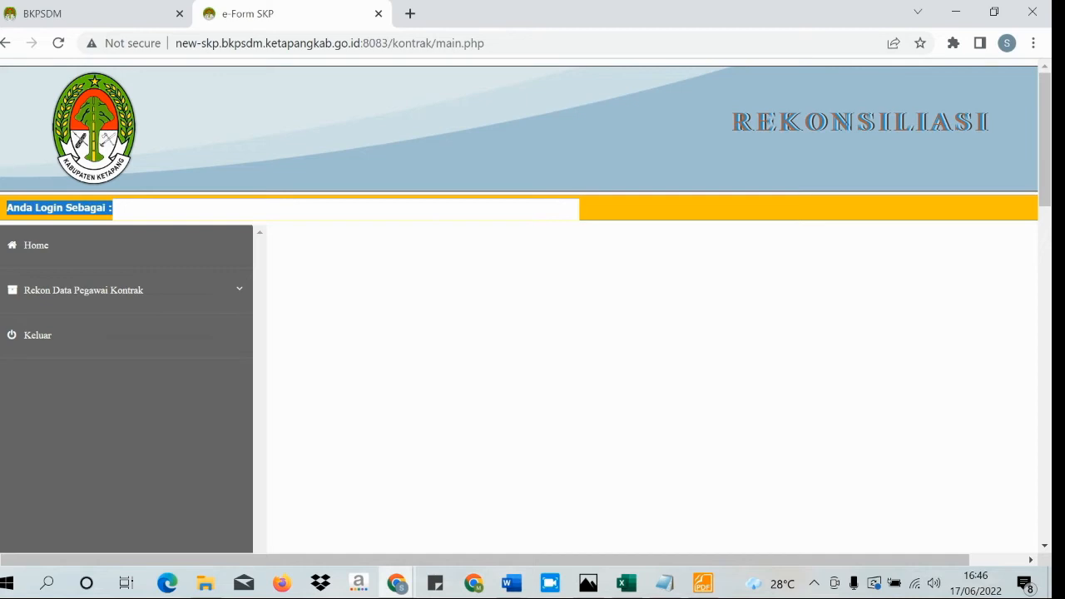
{"action": "left_click", "coordinate": [569, 222]}
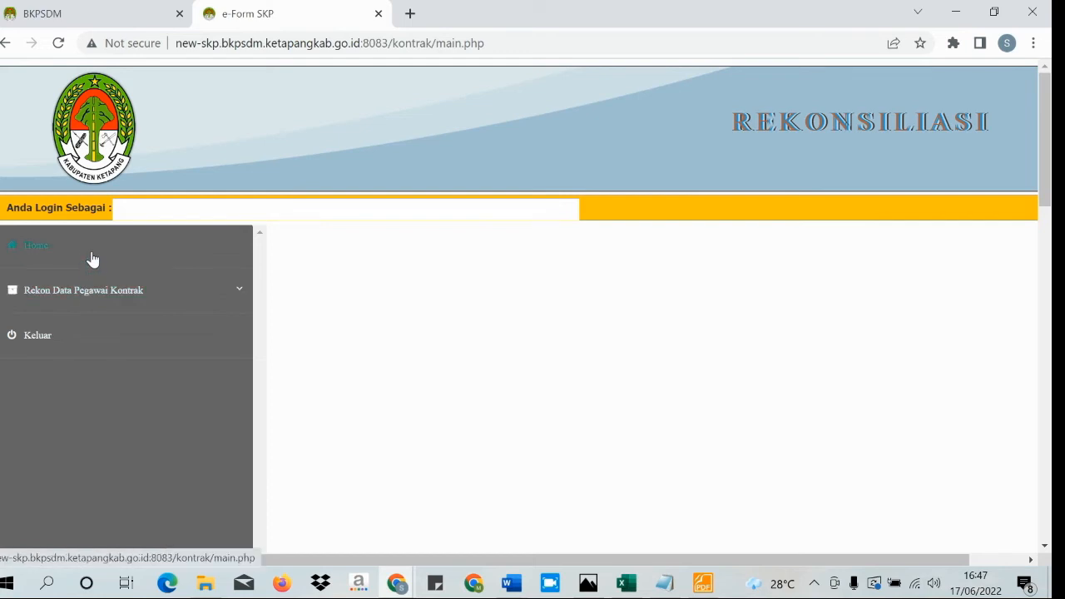
{"action": "left_click", "coordinate": [89, 299]}
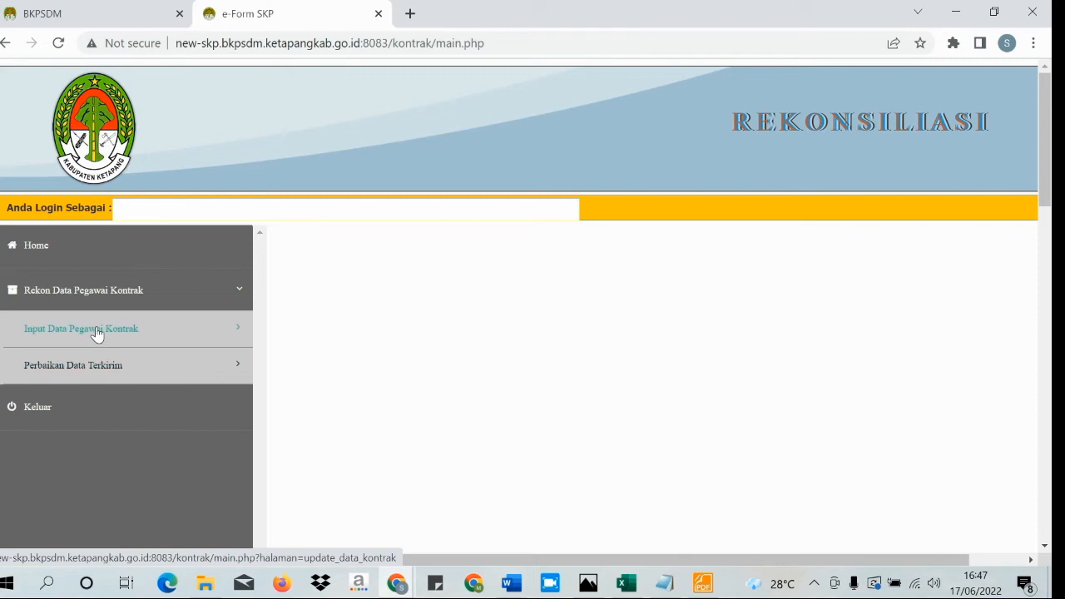
- Open Input Data Pegawai Kontrak and scroll through its NIK, Nama, SK upload, Jabatan and Unit Kerja fields
{"action": "left_click", "coordinate": [97, 333]}
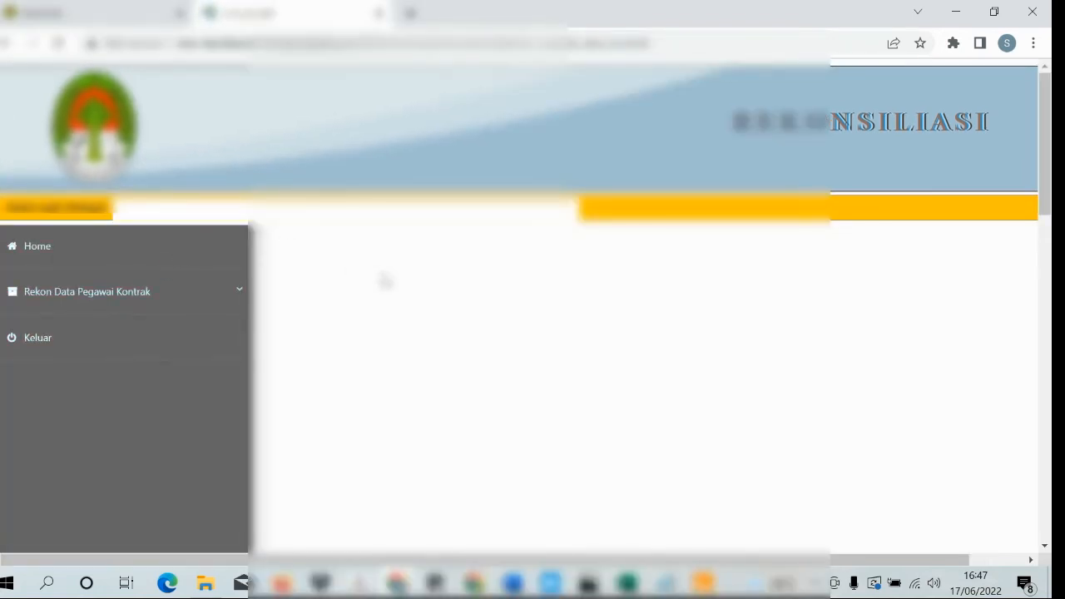
{"action": "scroll", "coordinate": [385, 281], "scroll_direction": "down", "scroll_amount": 4}
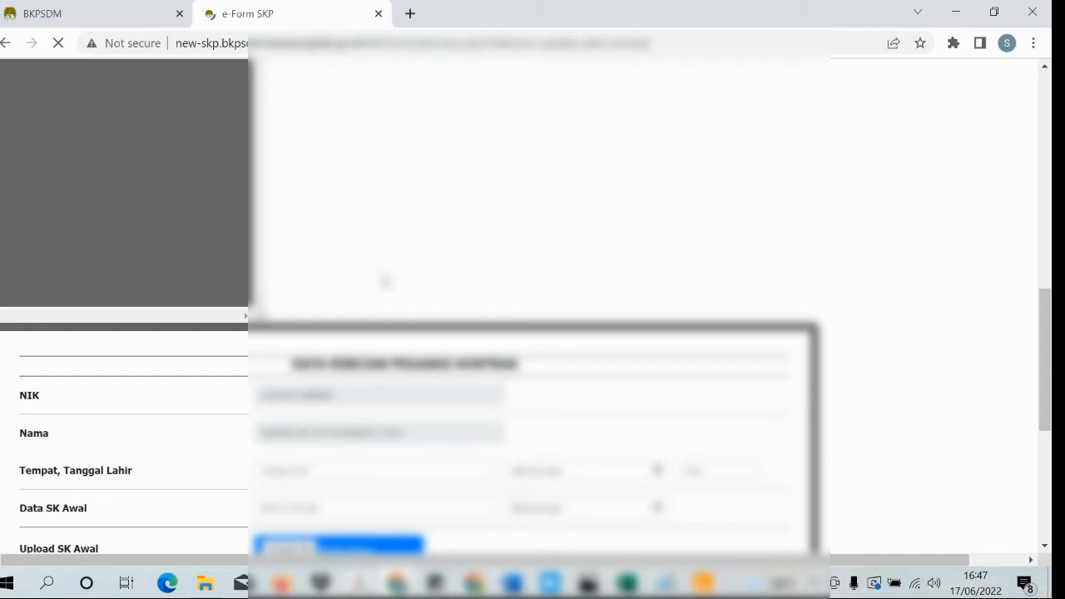
{"action": "scroll", "coordinate": [384, 281], "scroll_direction": "down", "scroll_amount": 1}
{"action": "scroll", "coordinate": [383, 274], "scroll_direction": "down", "scroll_amount": 1}
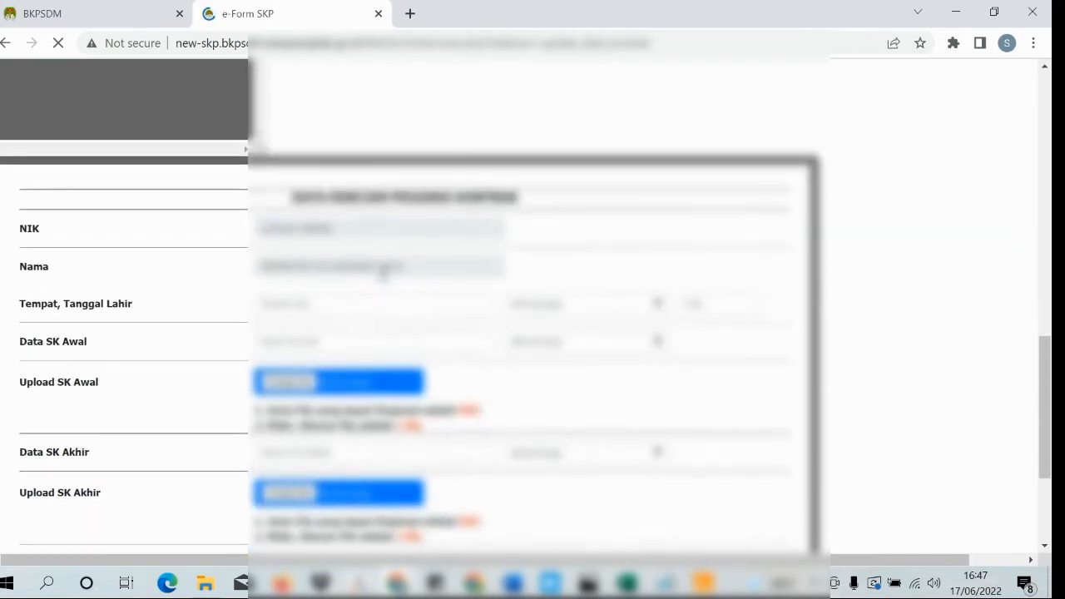
{"action": "scroll", "coordinate": [384, 275], "scroll_direction": "down", "scroll_amount": 1}
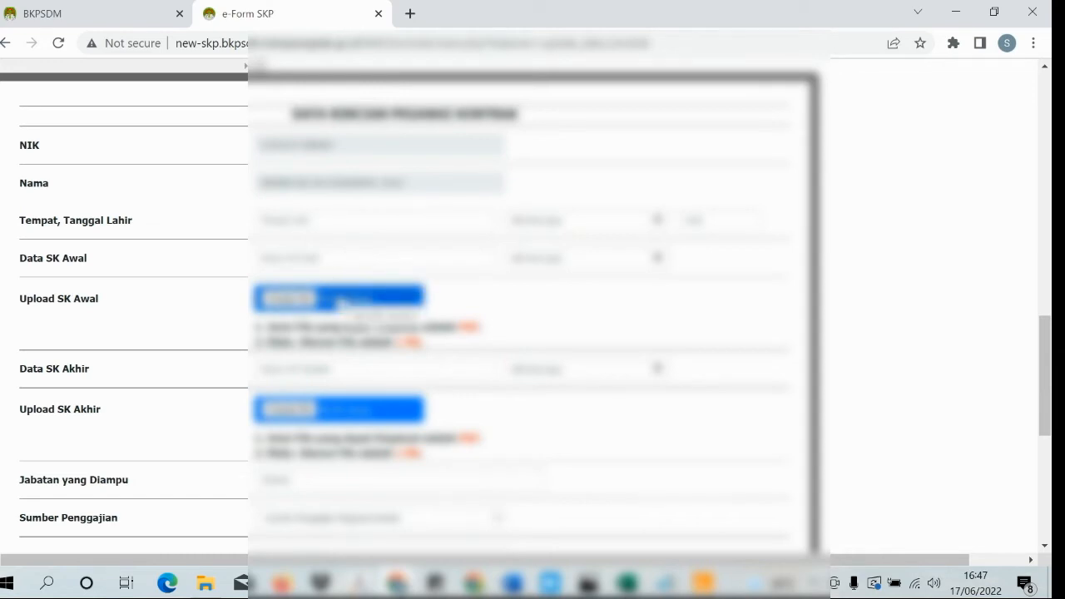
{"action": "scroll", "coordinate": [339, 301], "scroll_direction": "down", "scroll_amount": 1}
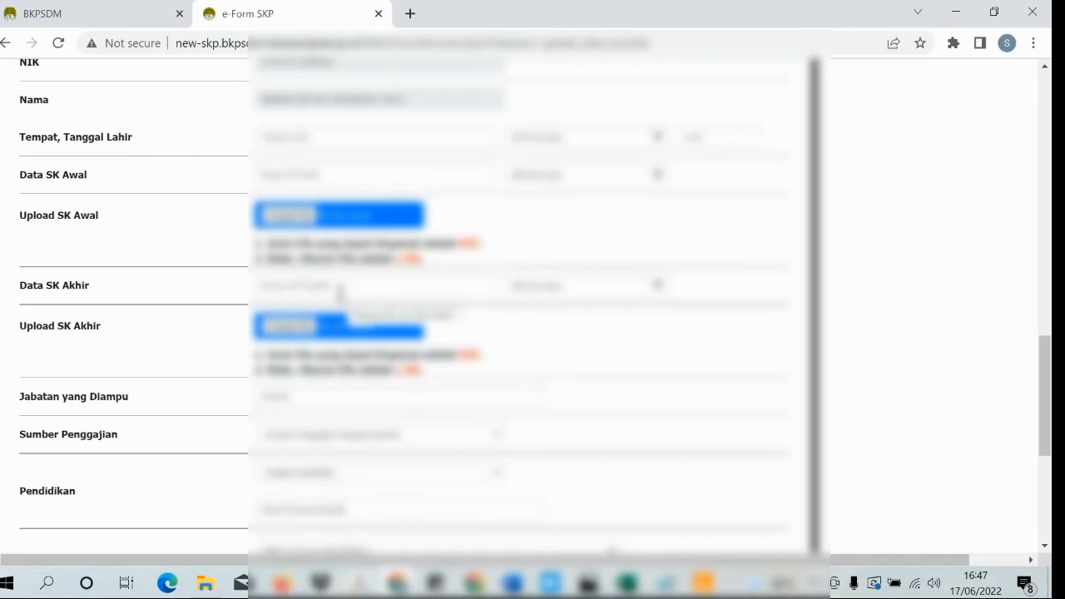
{"action": "scroll", "coordinate": [343, 337], "scroll_direction": "down", "scroll_amount": 1}
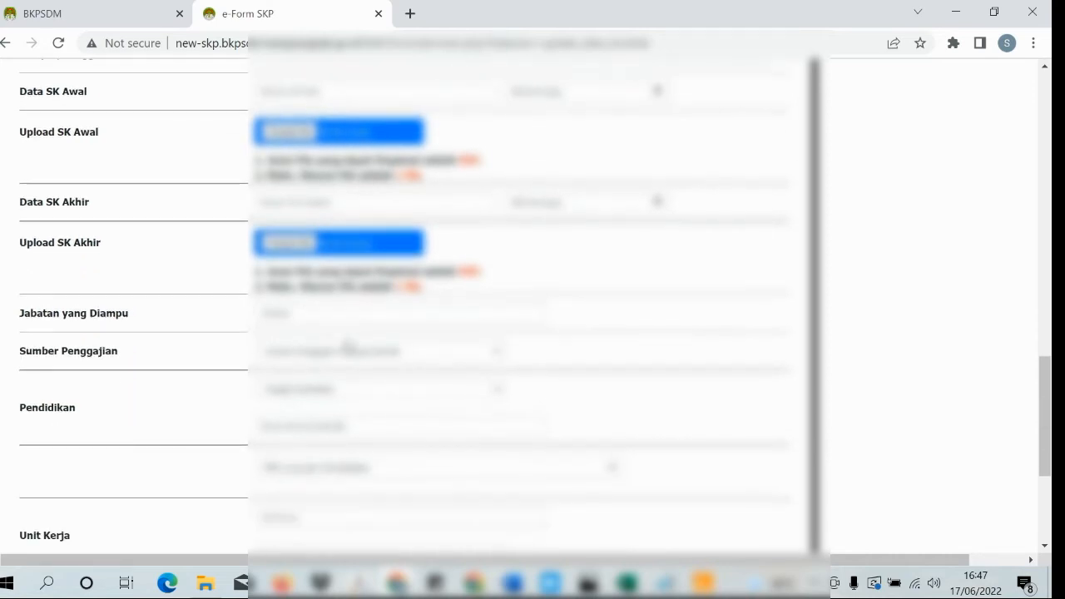
{"action": "scroll", "coordinate": [348, 347], "scroll_direction": "down", "scroll_amount": 2}
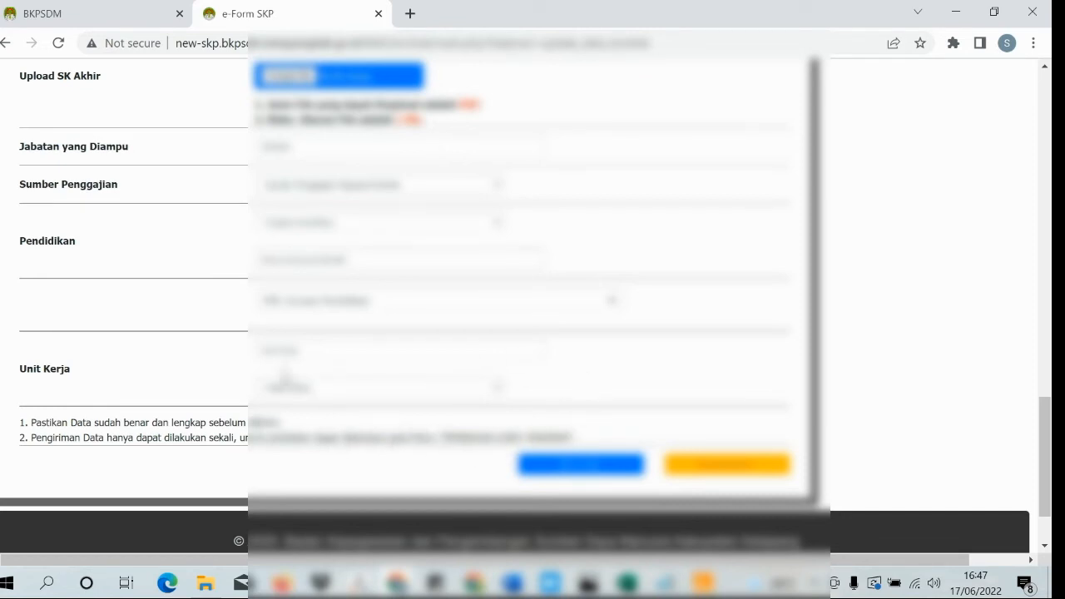
{"action": "scroll", "coordinate": [238, 363], "scroll_direction": "up", "scroll_amount": 8}
{"action": "scroll", "coordinate": [238, 363], "scroll_direction": "up", "scroll_amount": 10}
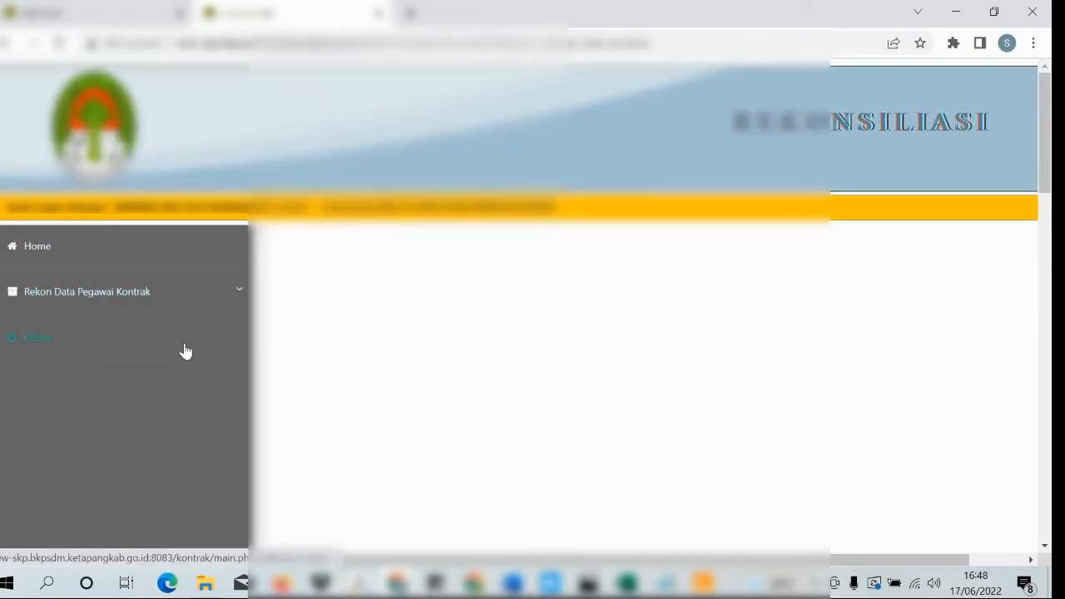
{"action": "scroll", "coordinate": [185, 354], "scroll_direction": "down", "scroll_amount": 10}
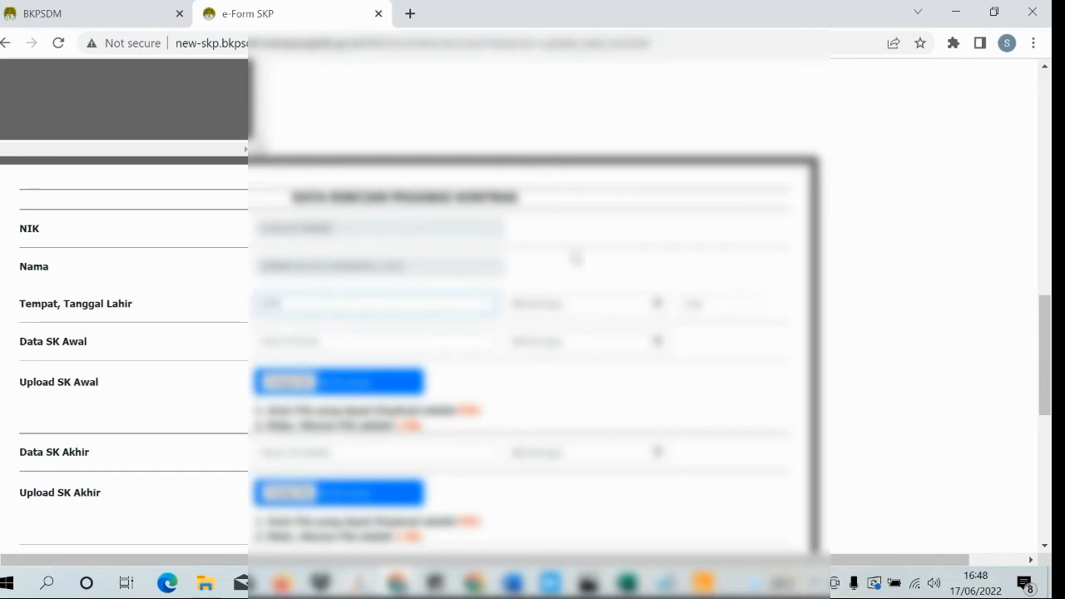
- Complete the birthplace and birth date in the Tempat Tanggal Lahir fields
{"action": "type", "text": "jur"}
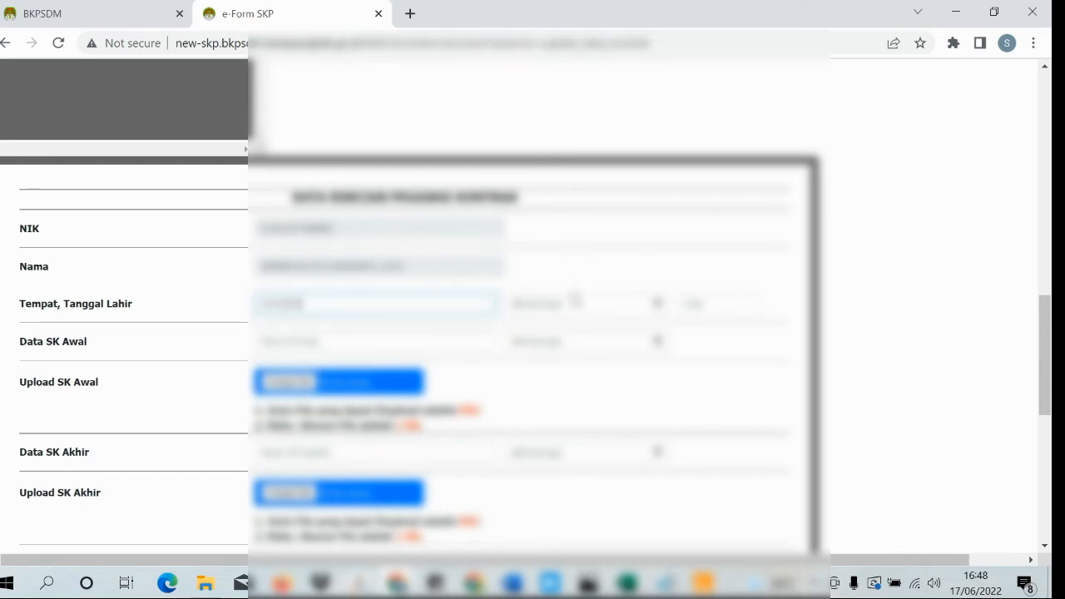
{"action": "left_click", "coordinate": [574, 304]}
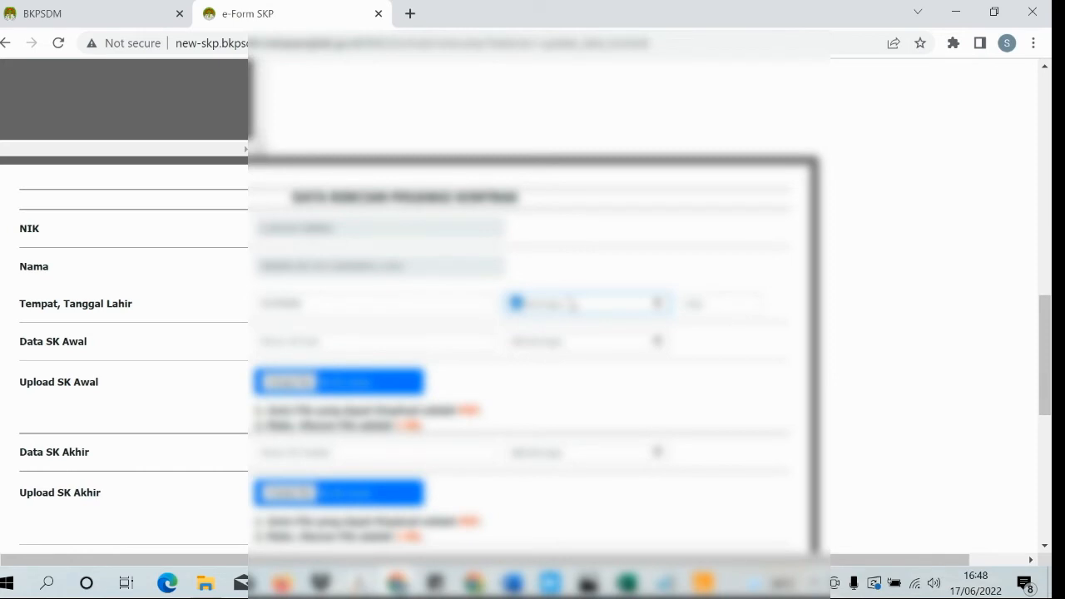
{"action": "type", "text": "1012"}
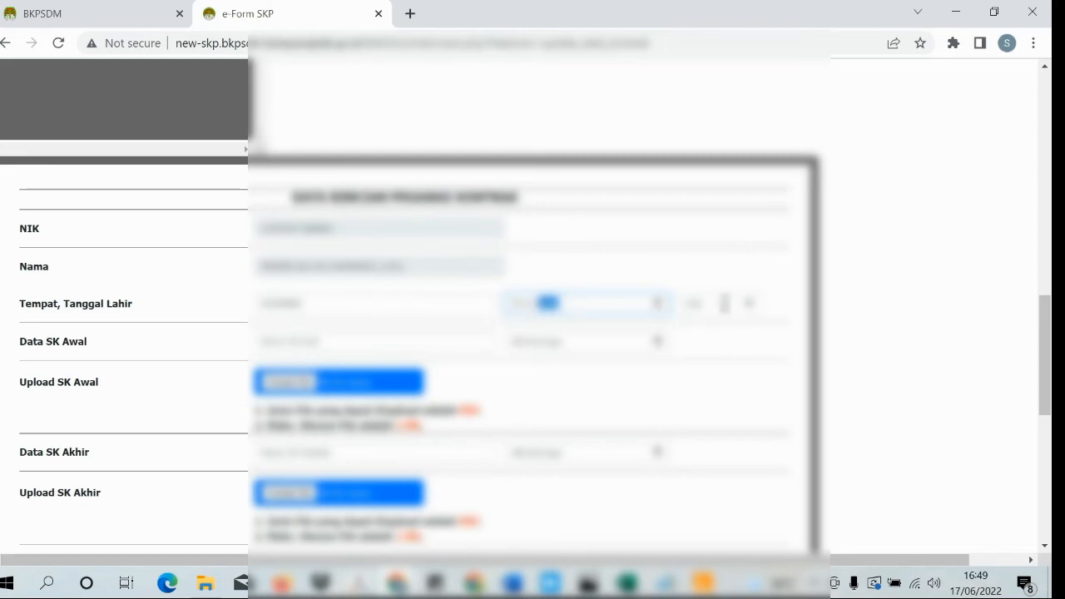
{"action": "left_click", "coordinate": [724, 303]}
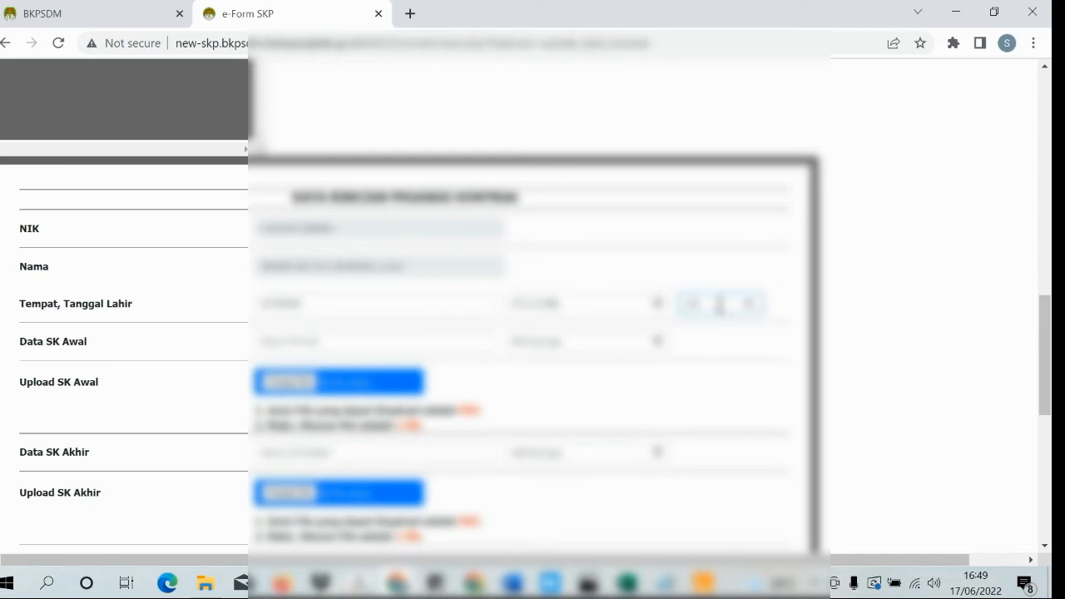
- Enter the initial SK number and its SK date in the Data SK Awal row
{"action": "left_click", "coordinate": [390, 342]}
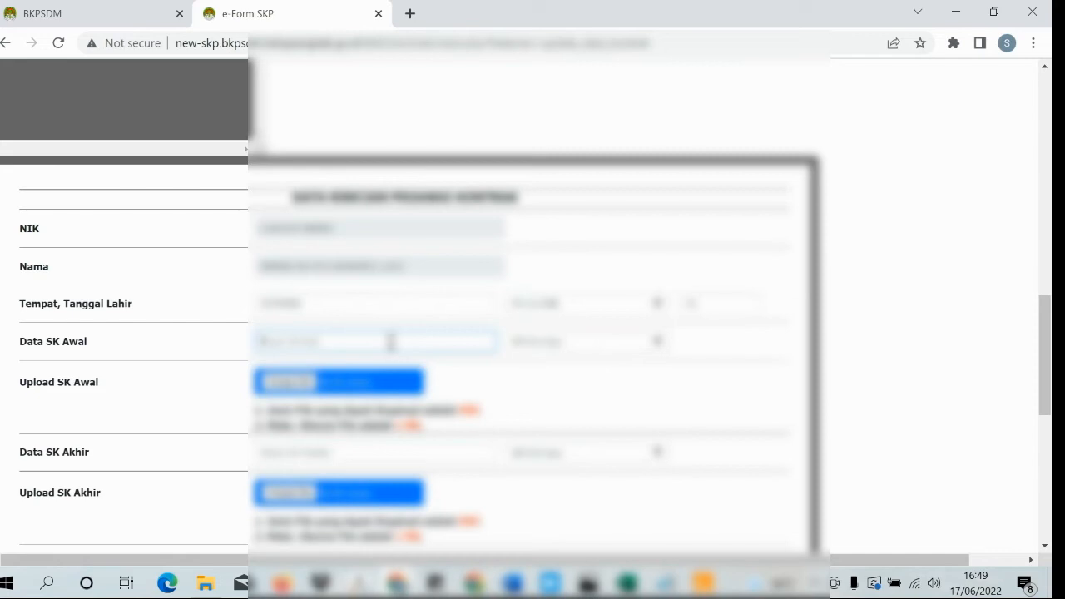
{"action": "type", "text": "800000"}
{"action": "type", "text": "8902022"}
{"action": "left_click", "coordinate": [521, 349]}
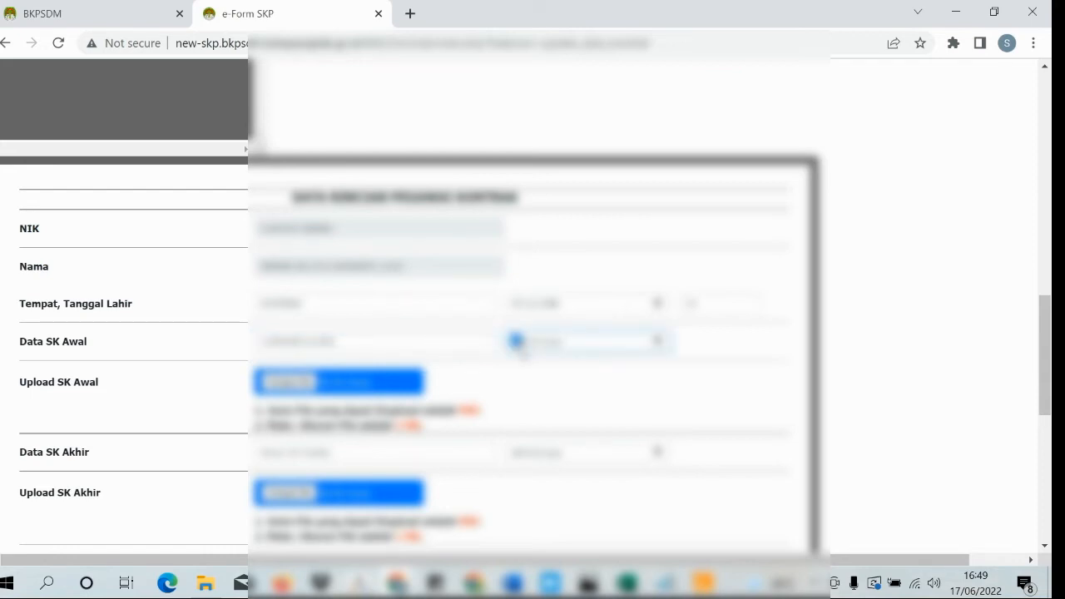
{"action": "type", "text": "01"}
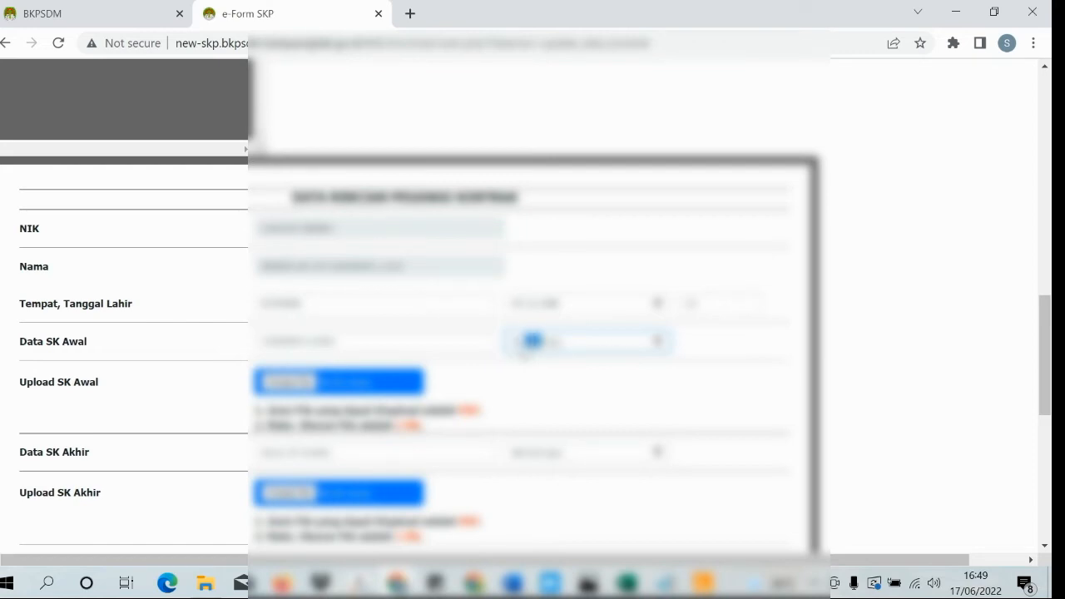
{"action": "type", "text": "01"}
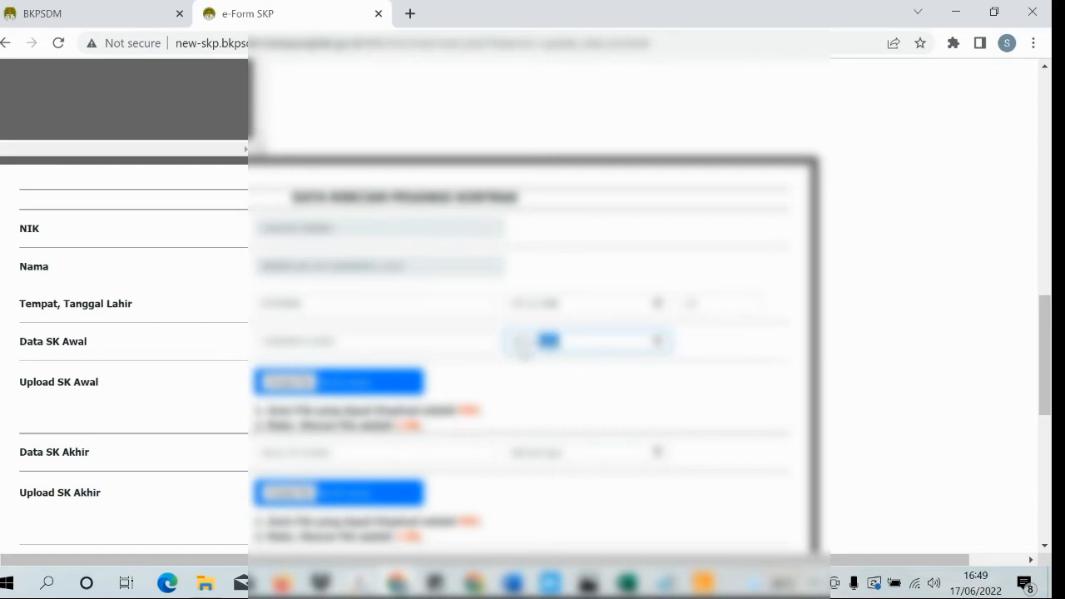
{"action": "left_click", "coordinate": [587, 413]}
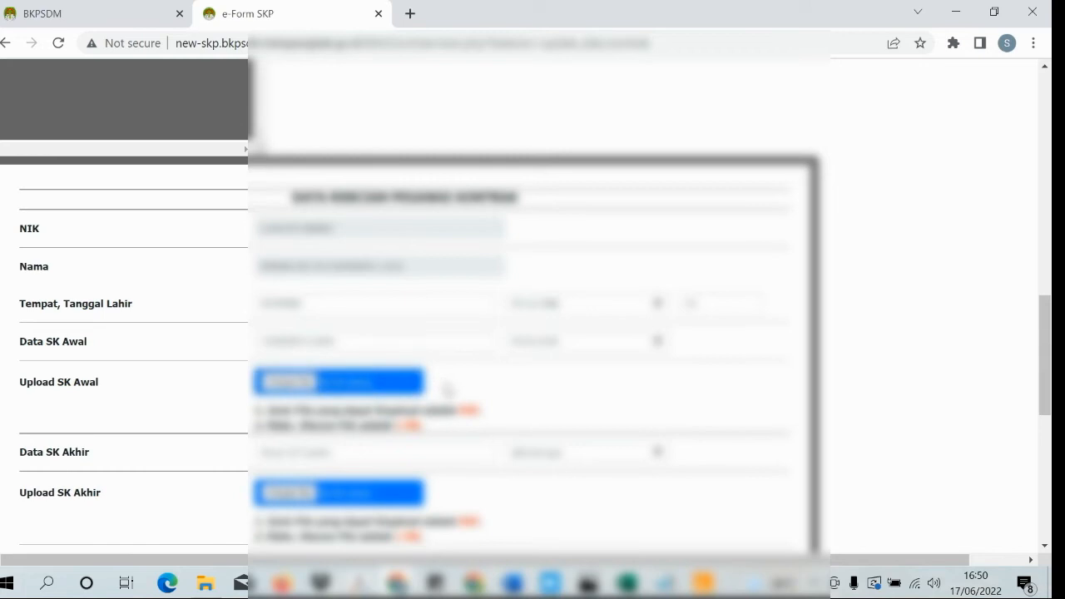
- Attach the second scanned image file as the Upload SK Awal document
{"action": "left_click", "coordinate": [287, 381]}
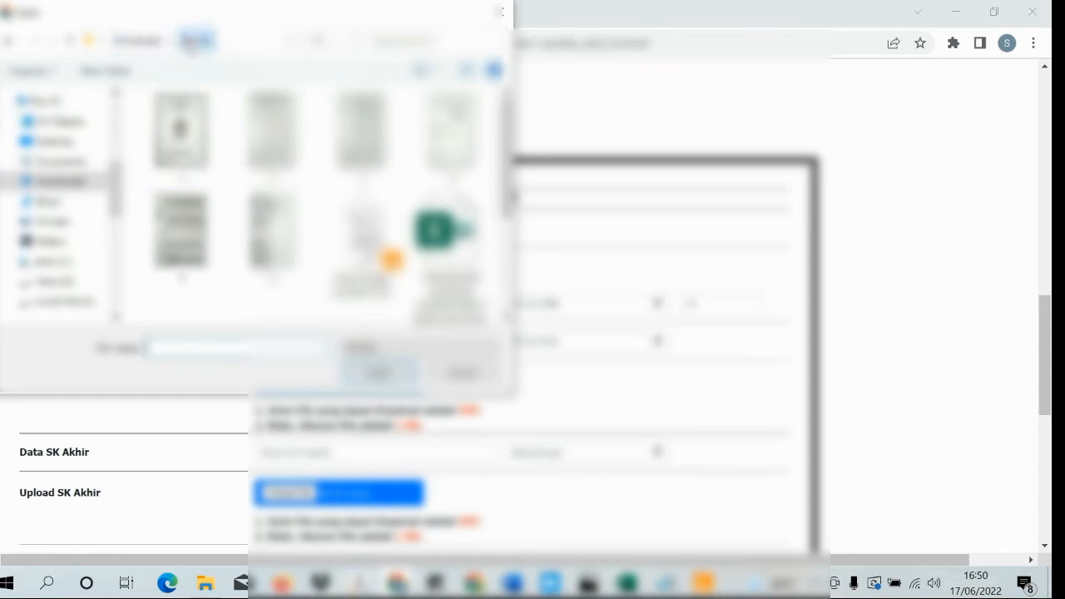
{"action": "scroll", "coordinate": [272, 141], "scroll_direction": "down", "scroll_amount": 3}
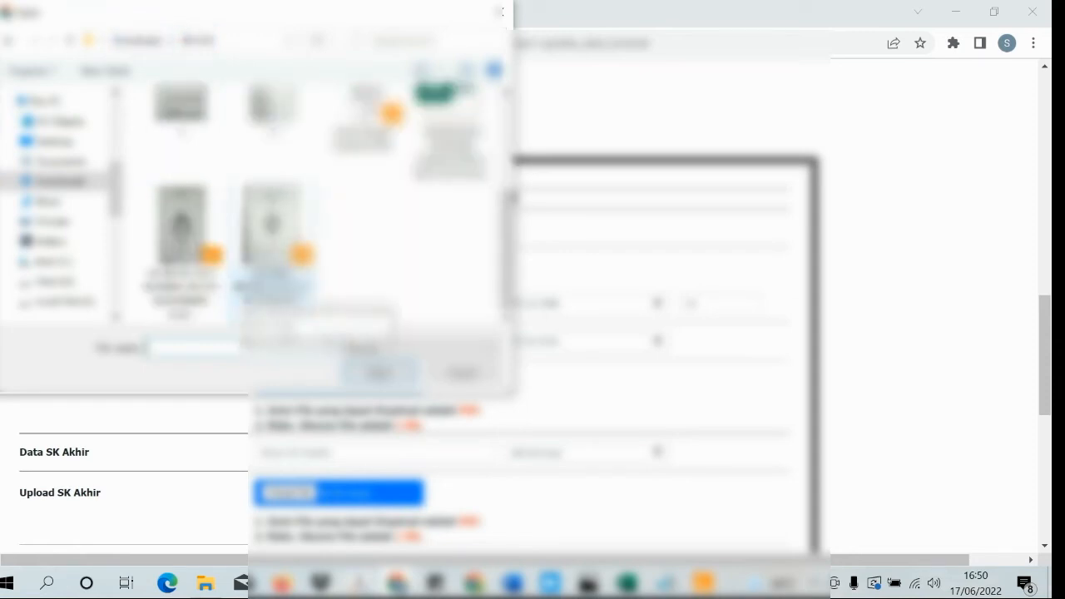
{"action": "left_click", "coordinate": [272, 242]}
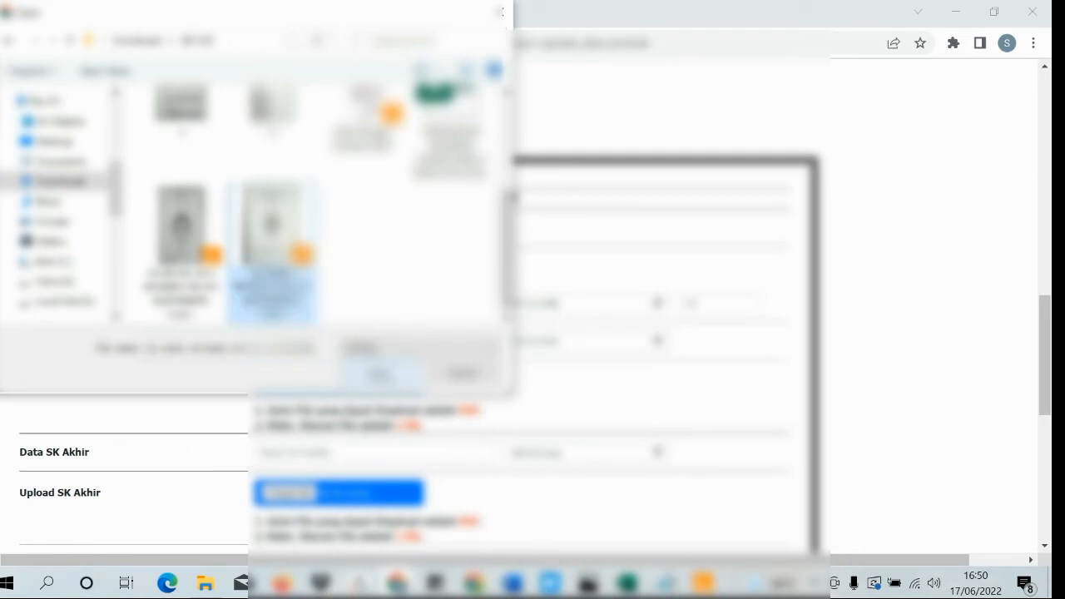
{"action": "left_click", "coordinate": [383, 373]}
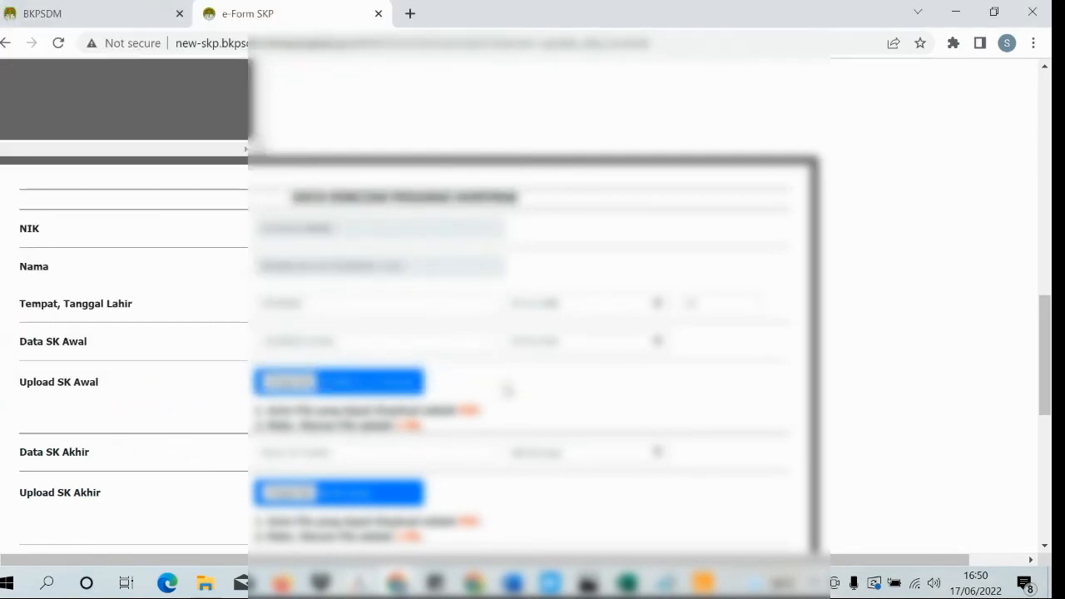
{"action": "scroll", "coordinate": [499, 388], "scroll_direction": "down", "scroll_amount": 1}
{"action": "left_click", "coordinate": [333, 363]}
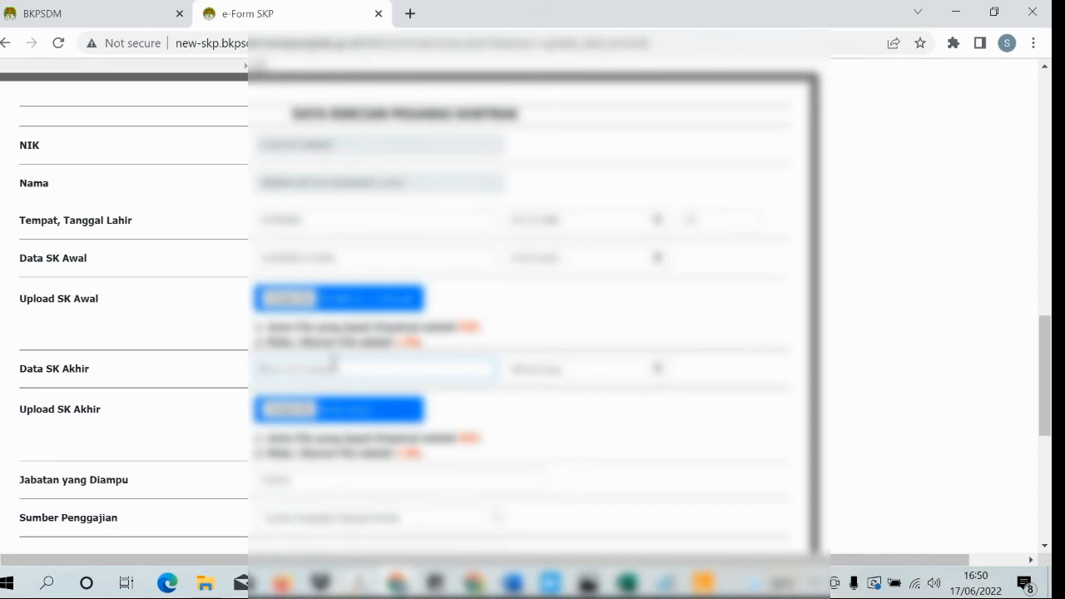
- Enter the final SK's number and the date 0106 in the Data SK Akhir row
{"action": "type", "text": "123445678901234"}
{"action": "left_click", "coordinate": [519, 372]}
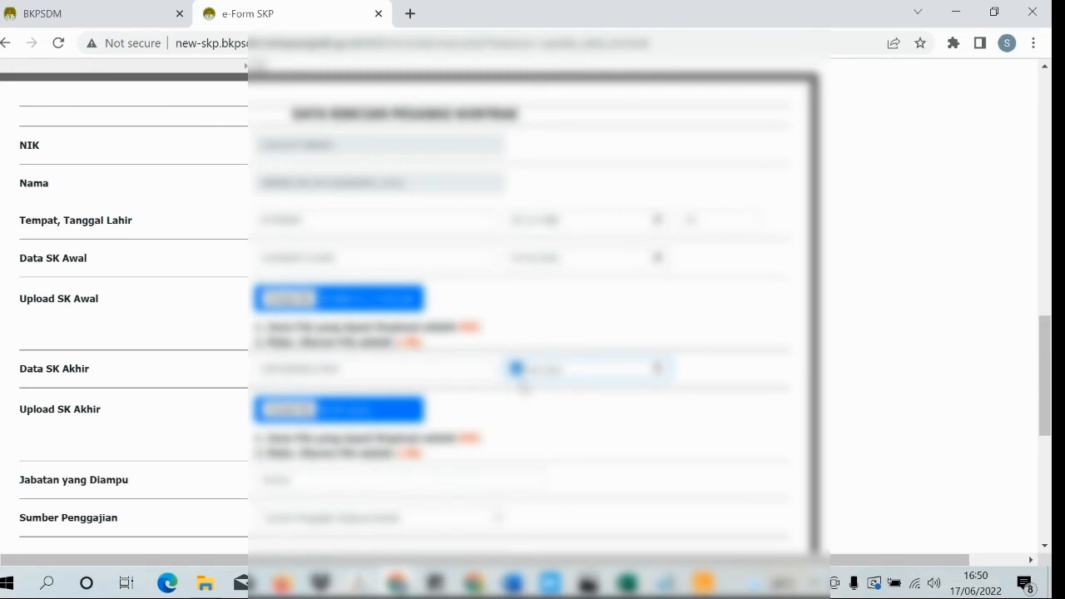
{"action": "type", "text": "0106"}
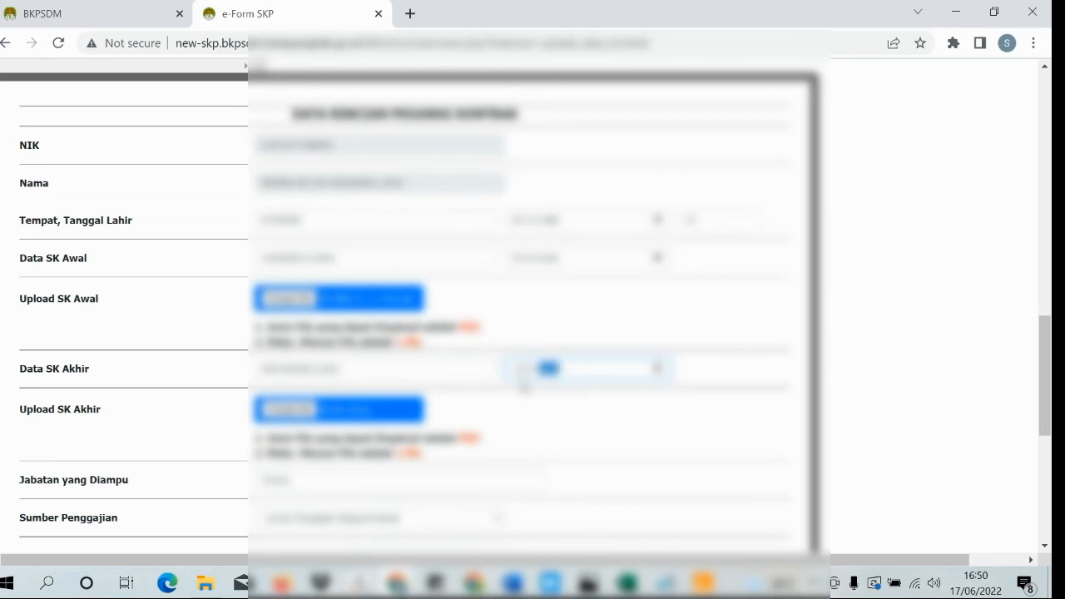
{"action": "left_click", "coordinate": [584, 409]}
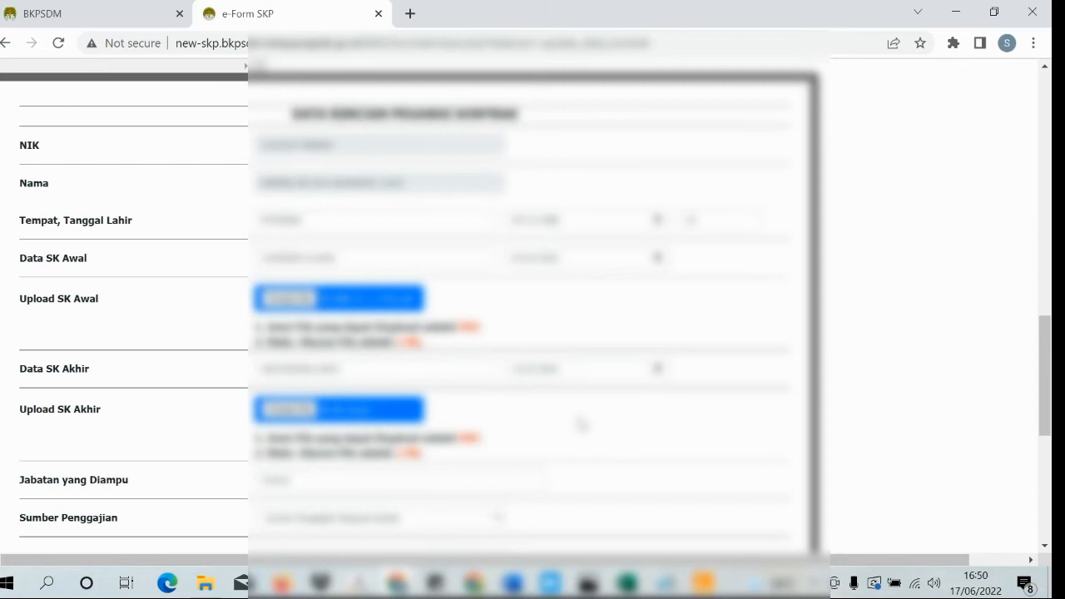
{"action": "scroll", "coordinate": [488, 416], "scroll_direction": "down", "scroll_amount": 1}
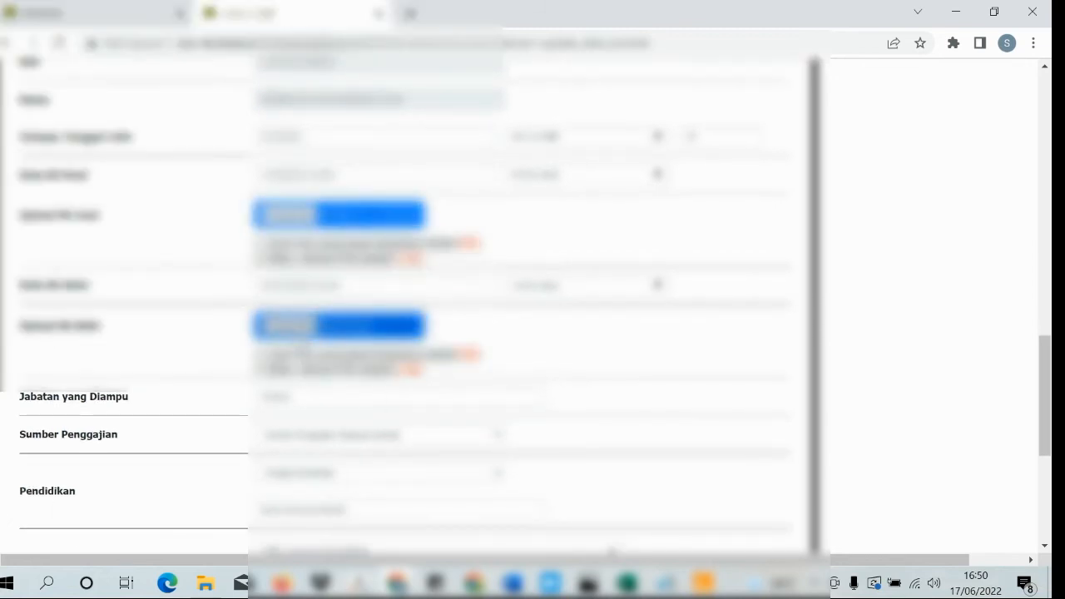
- Attach the left-hand scanned image file as the Upload SK Akhir document
{"action": "left_click", "coordinate": [289, 325]}
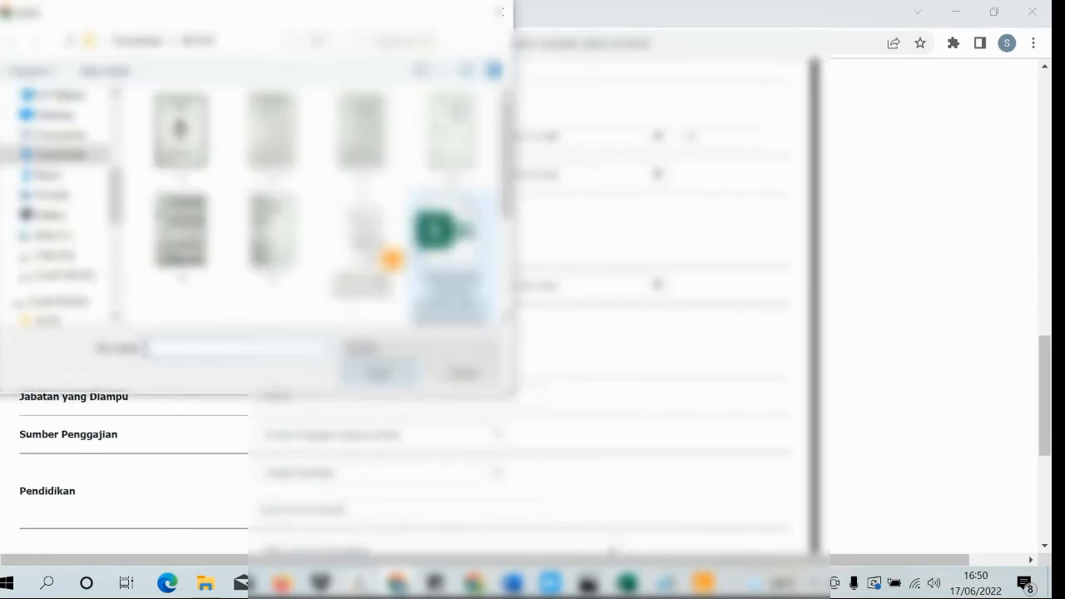
{"action": "scroll", "coordinate": [312, 208], "scroll_direction": "down", "scroll_amount": 2}
{"action": "left_click", "coordinate": [271, 241]}
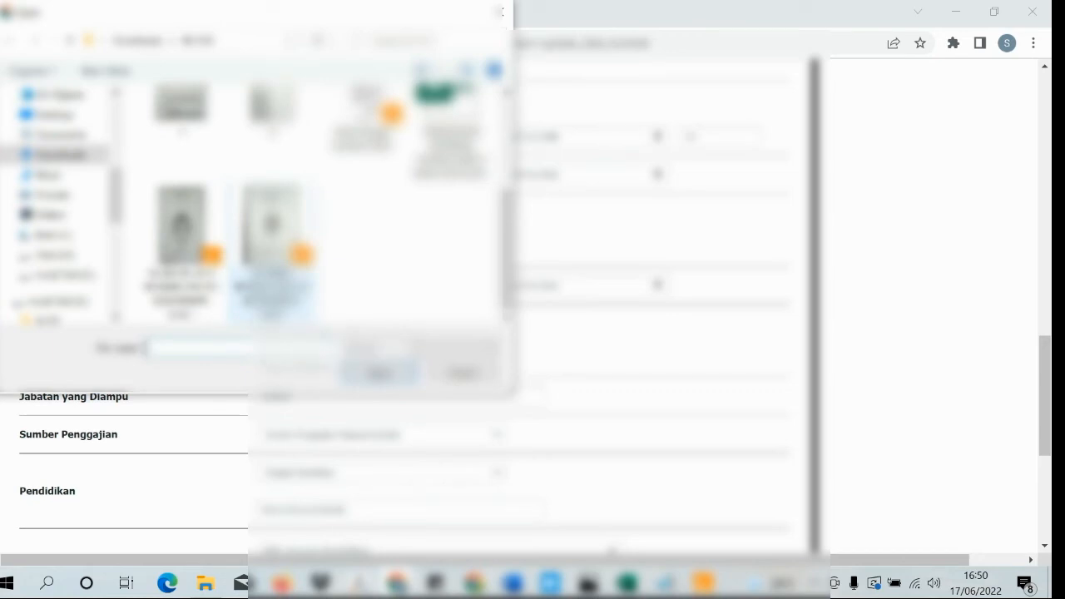
{"action": "left_click", "coordinate": [181, 242]}
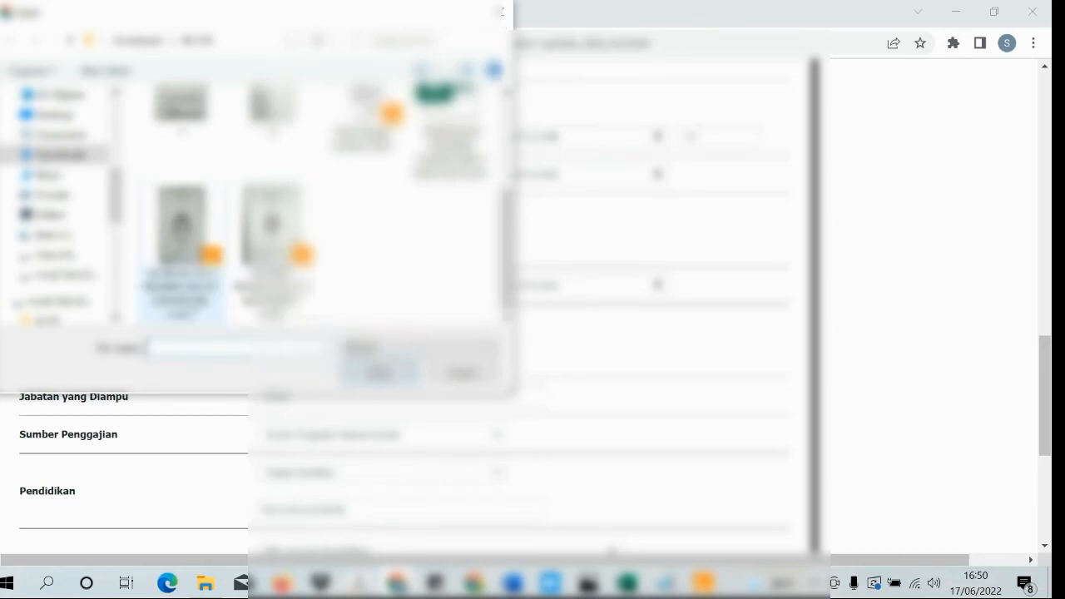
{"action": "left_click", "coordinate": [379, 371]}
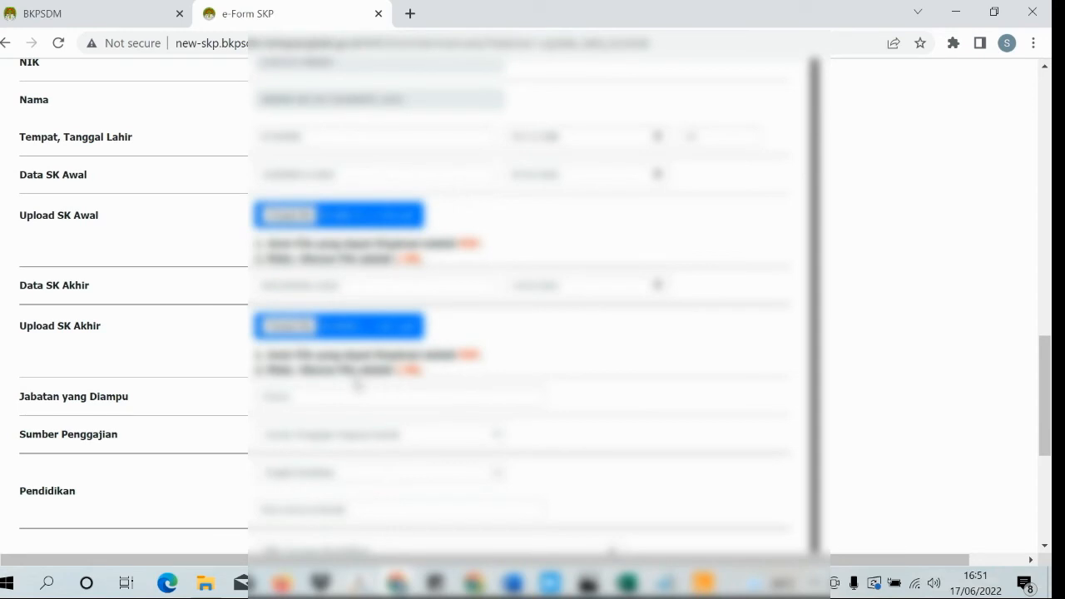
- Replace the Jabatan yang Diampu entry with the position title ending 'Kepala Bidang Pen'
{"action": "scroll", "coordinate": [358, 385], "scroll_direction": "down", "scroll_amount": 1}
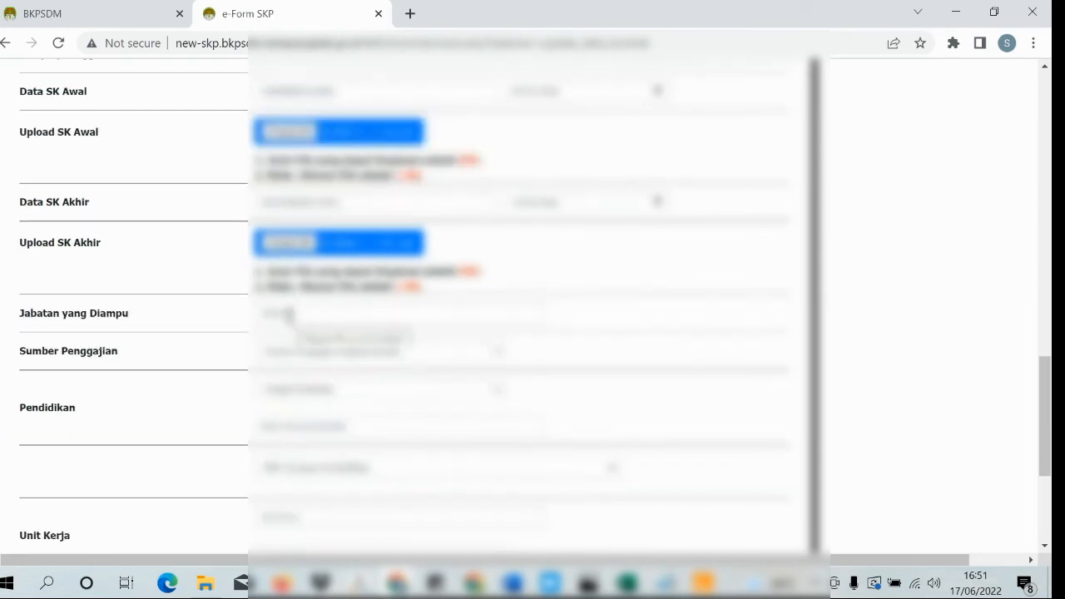
{"action": "left_click", "coordinate": [290, 314]}
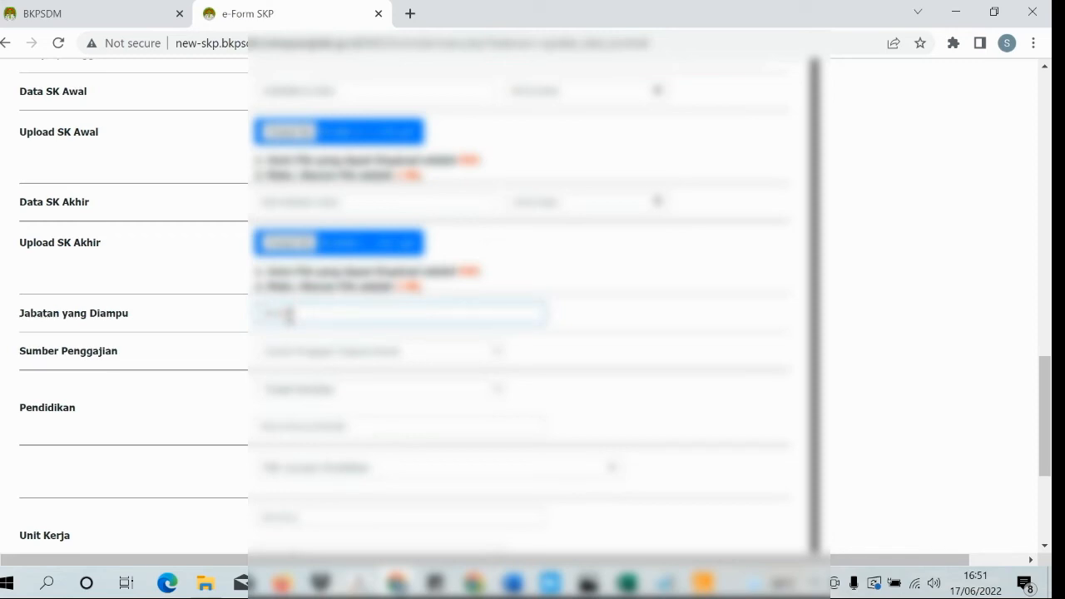
{"action": "key", "text": "BackSpace"}
{"action": "key", "text": "BackSpace"}
{"action": "key", "text": "BackSpace"}
{"action": "key", "text": "BackSpace"}
{"action": "key", "text": "BackSpace"}
{"action": "type", "text": "Lek"}
{"action": "key", "text": "BackSpace"}
{"action": "key", "text": "BackSpace"}
{"action": "type", "text": "tor Kepala Bidang Pen"}
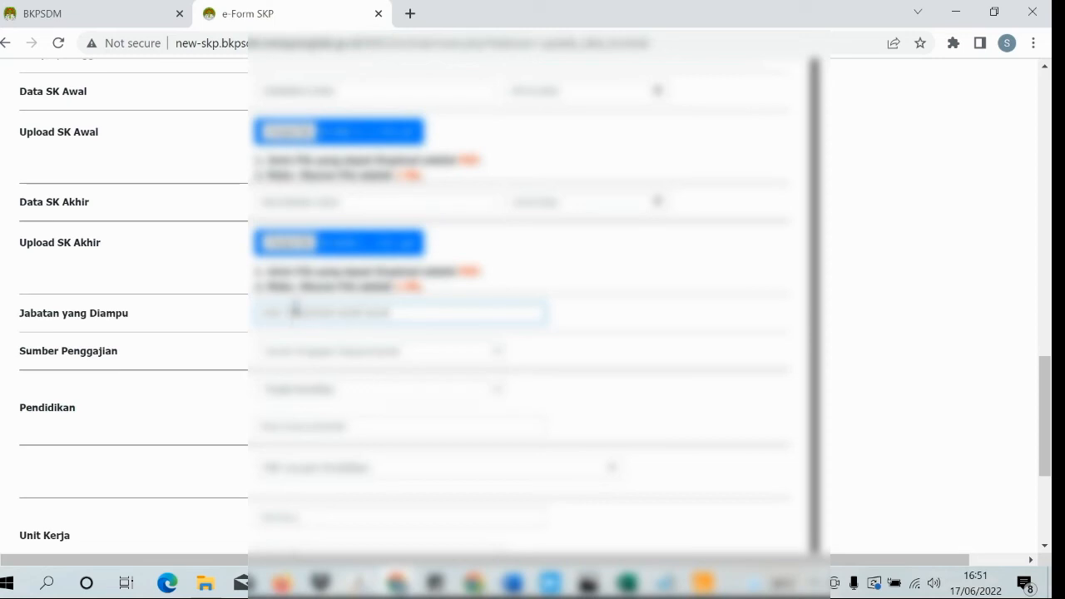
- Set Sumber Penggajian to the first option and choose the Pendidikan education level
{"action": "left_click", "coordinate": [336, 356]}
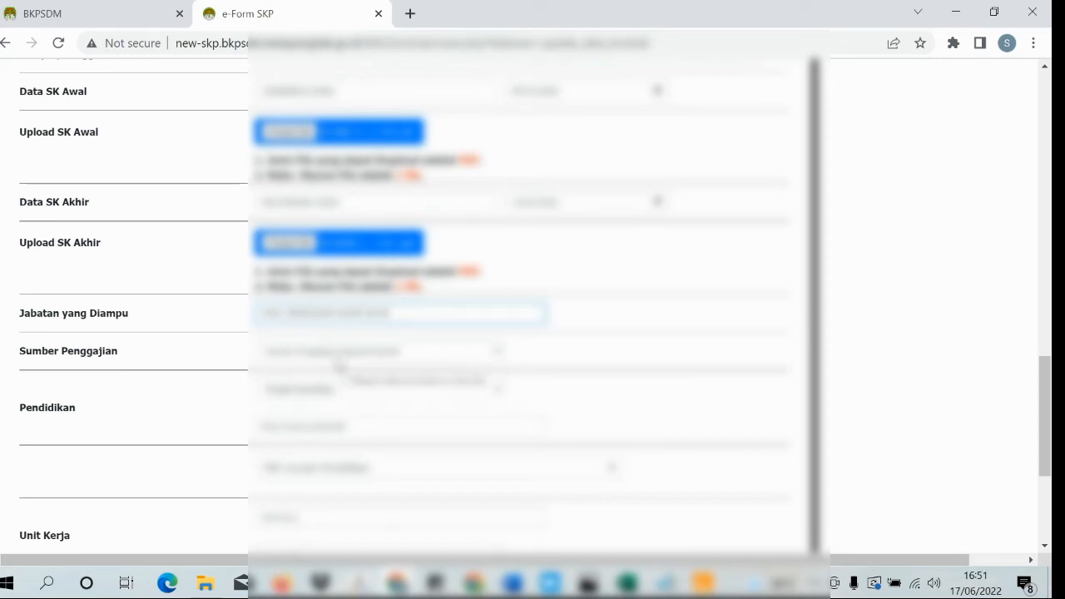
{"action": "left_click", "coordinate": [333, 378]}
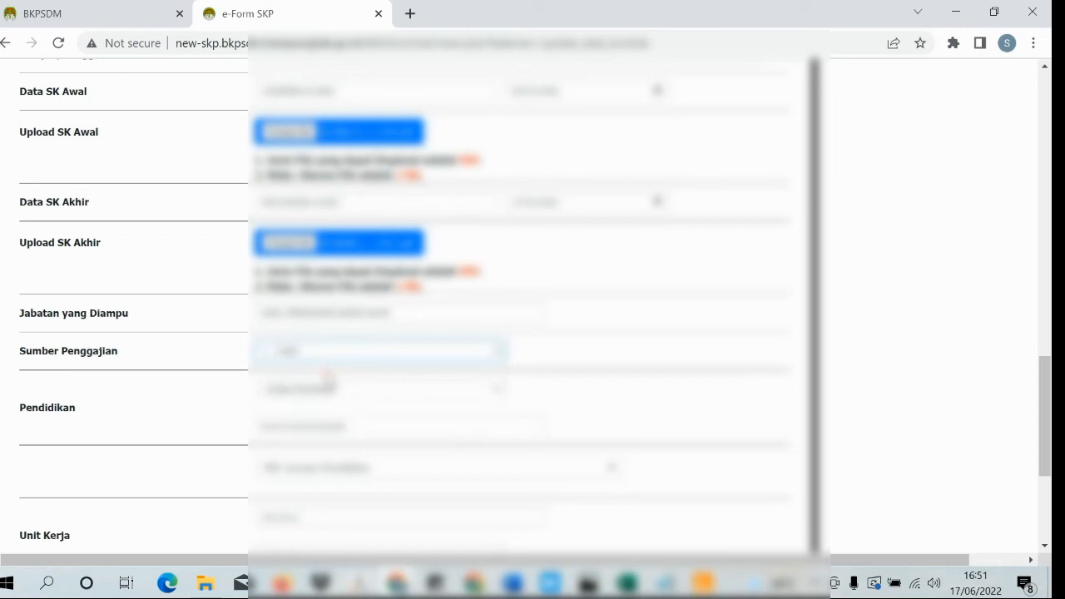
{"action": "left_click", "coordinate": [326, 391]}
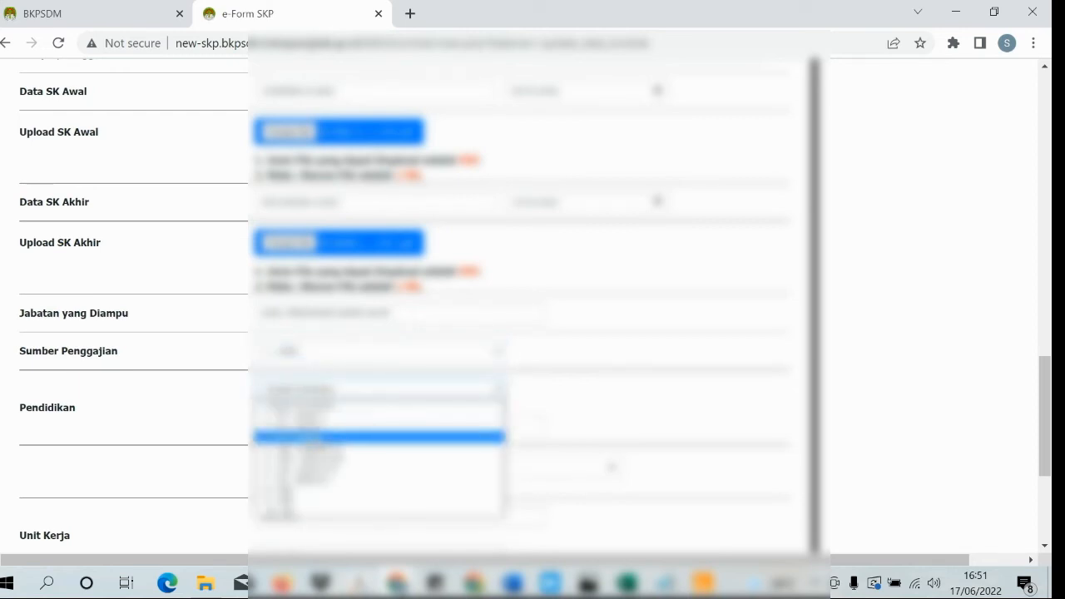
{"action": "left_click", "coordinate": [315, 436]}
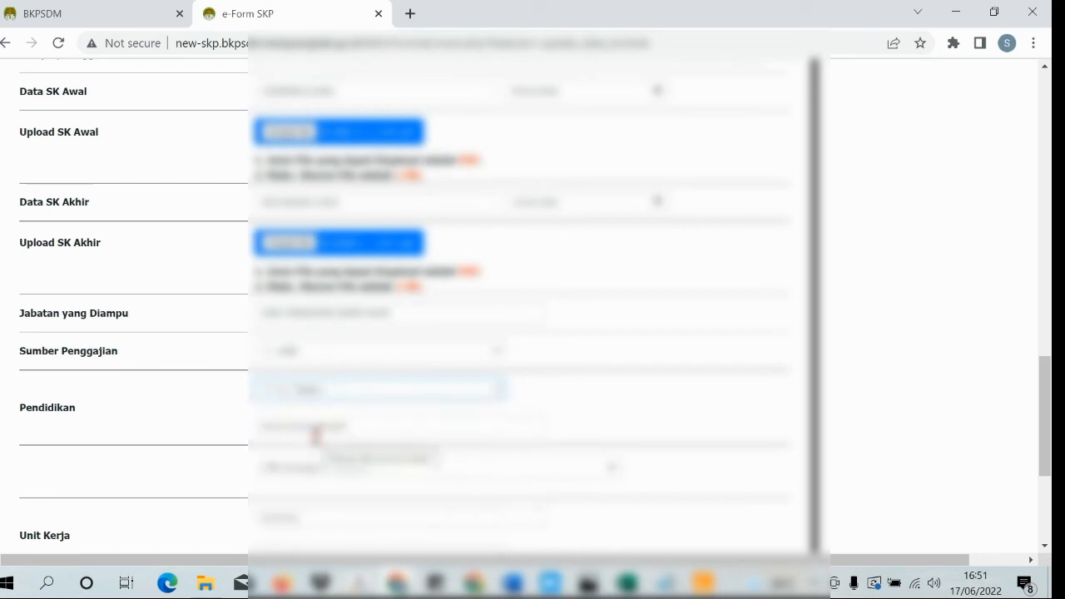
{"action": "left_click", "coordinate": [315, 431]}
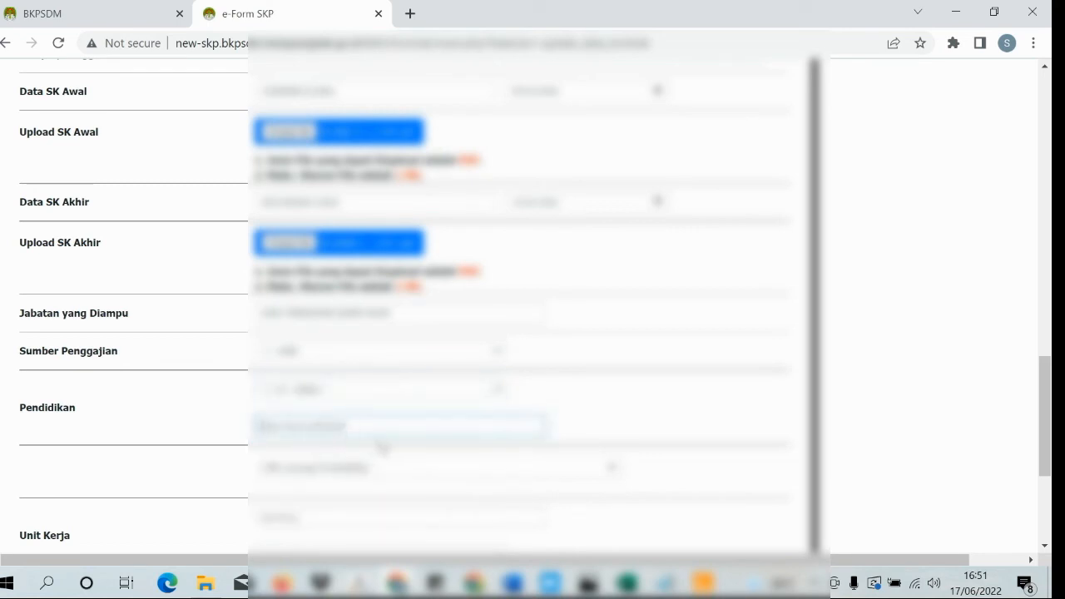
- Paste the institution name, then search and select the matching study programme from the list
{"action": "scroll", "coordinate": [383, 453], "scroll_direction": "down", "scroll_amount": 1}
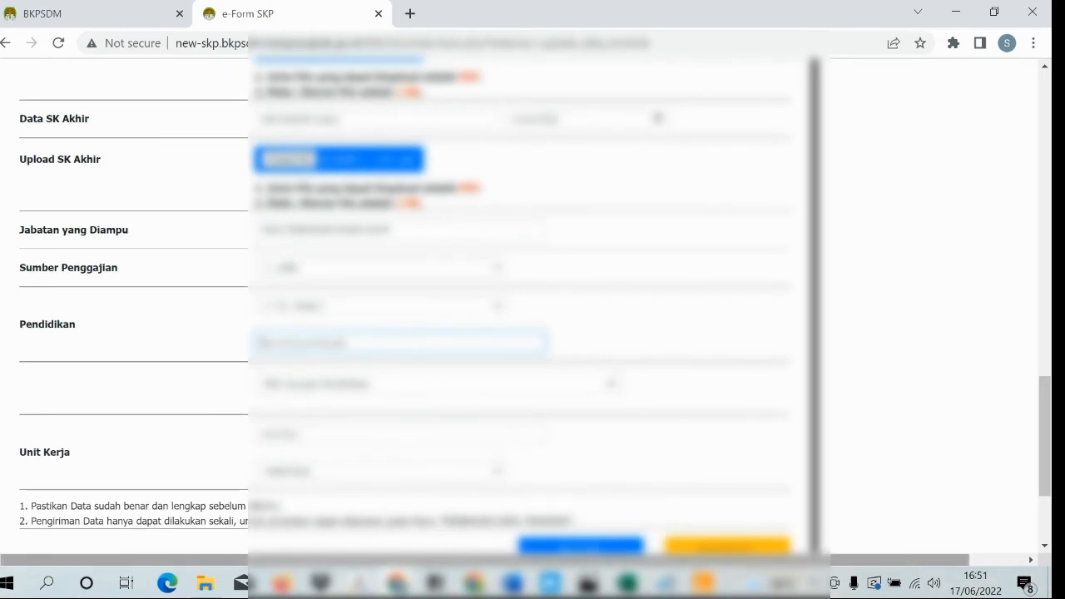
{"action": "key", "text": "ctrl+v"}
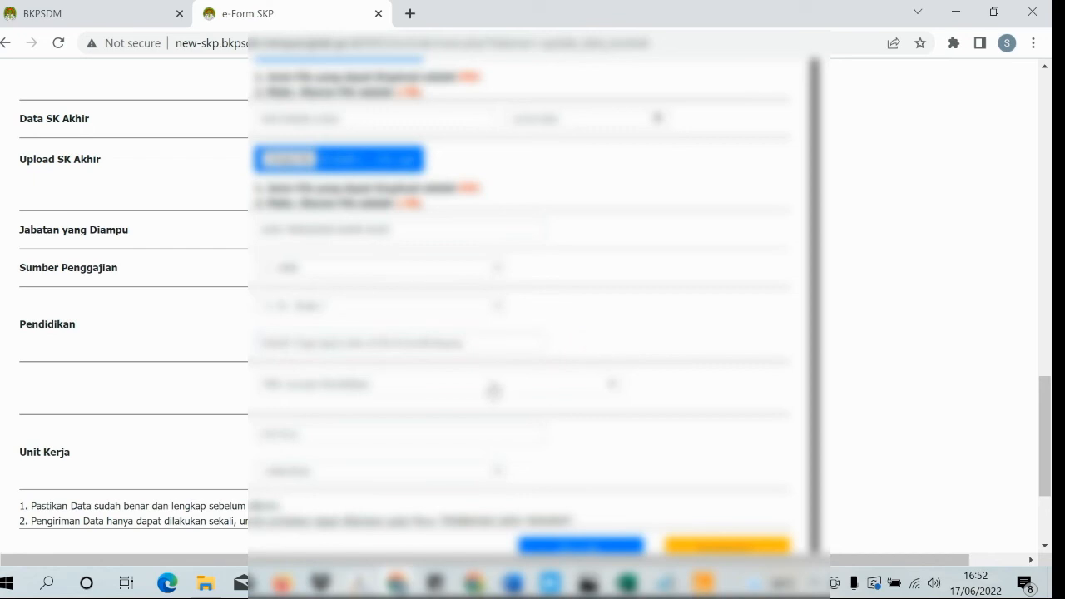
{"action": "left_click", "coordinate": [494, 390]}
{"action": "scroll", "coordinate": [495, 277], "scroll_direction": "down", "scroll_amount": 1}
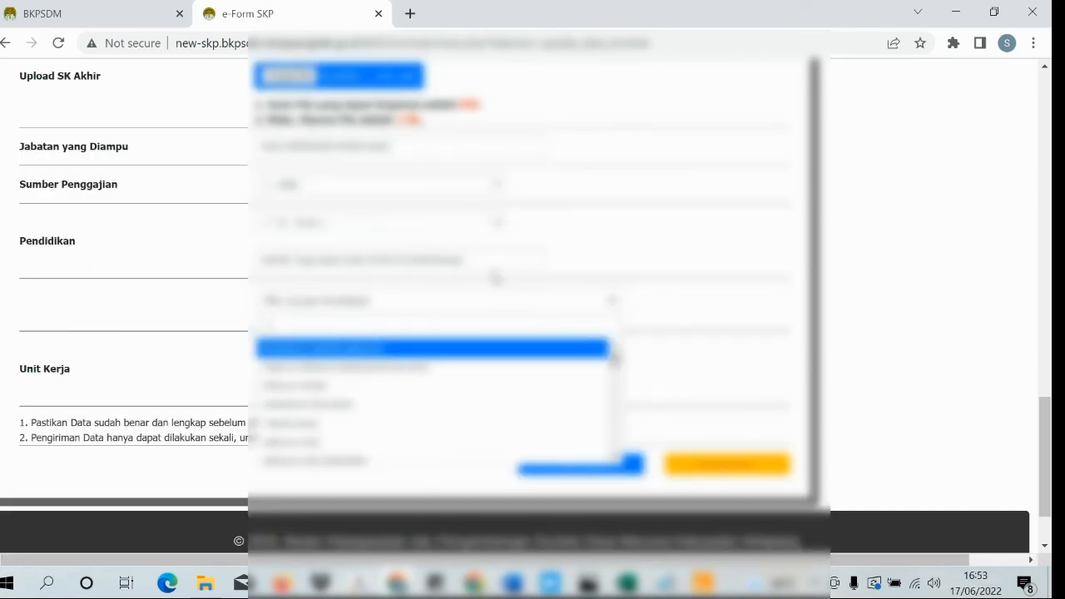
{"action": "scroll", "coordinate": [496, 277], "scroll_direction": "up", "scroll_amount": 1}
{"action": "key", "text": "ctrl+v"}
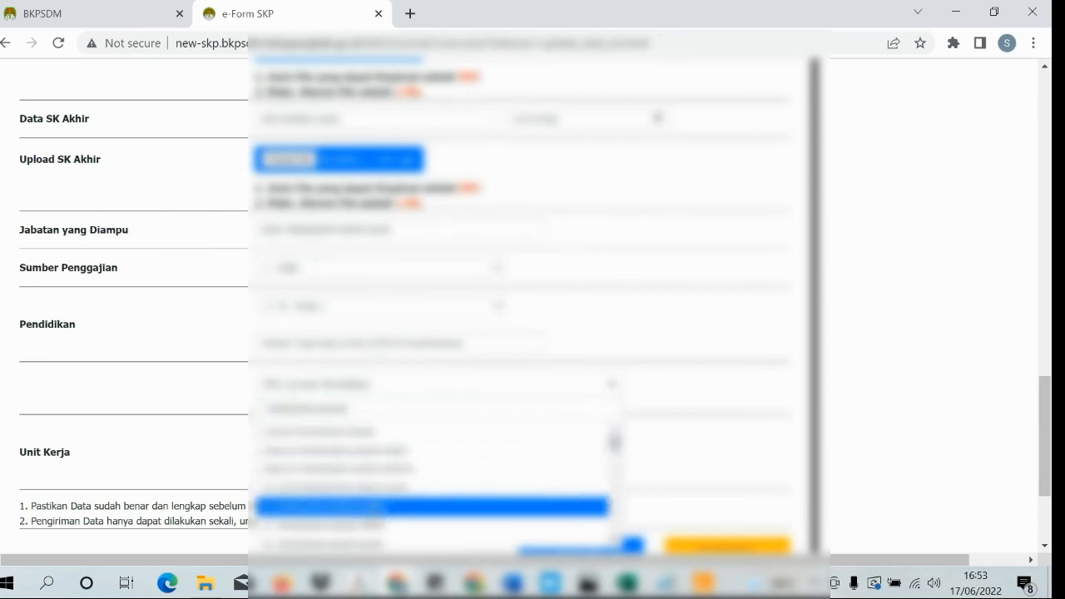
{"action": "scroll", "coordinate": [374, 497], "scroll_direction": "down", "scroll_amount": 1}
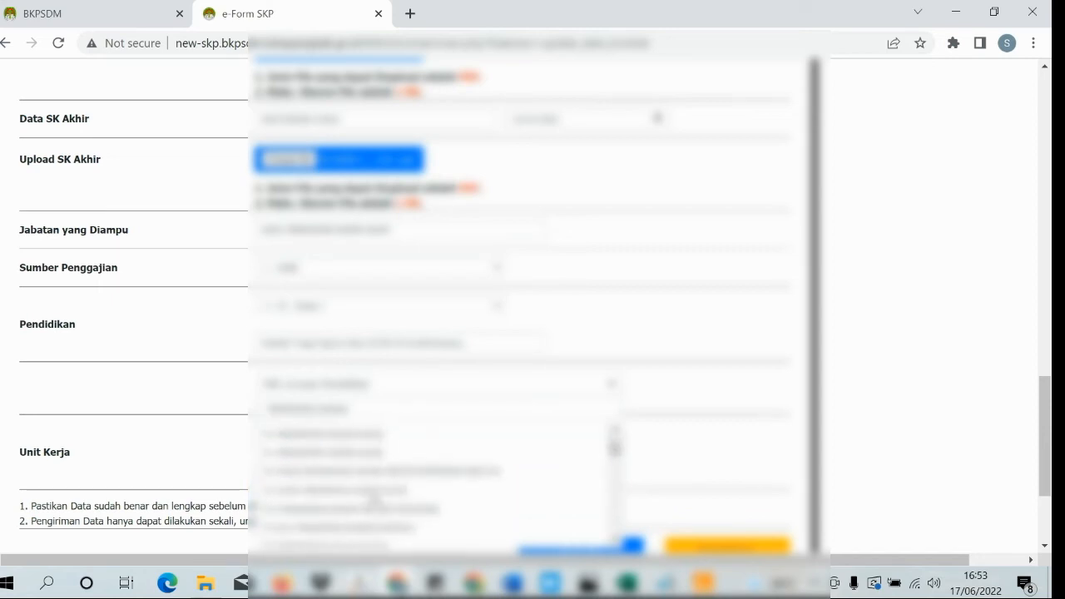
{"action": "scroll", "coordinate": [374, 498], "scroll_direction": "up", "scroll_amount": 1}
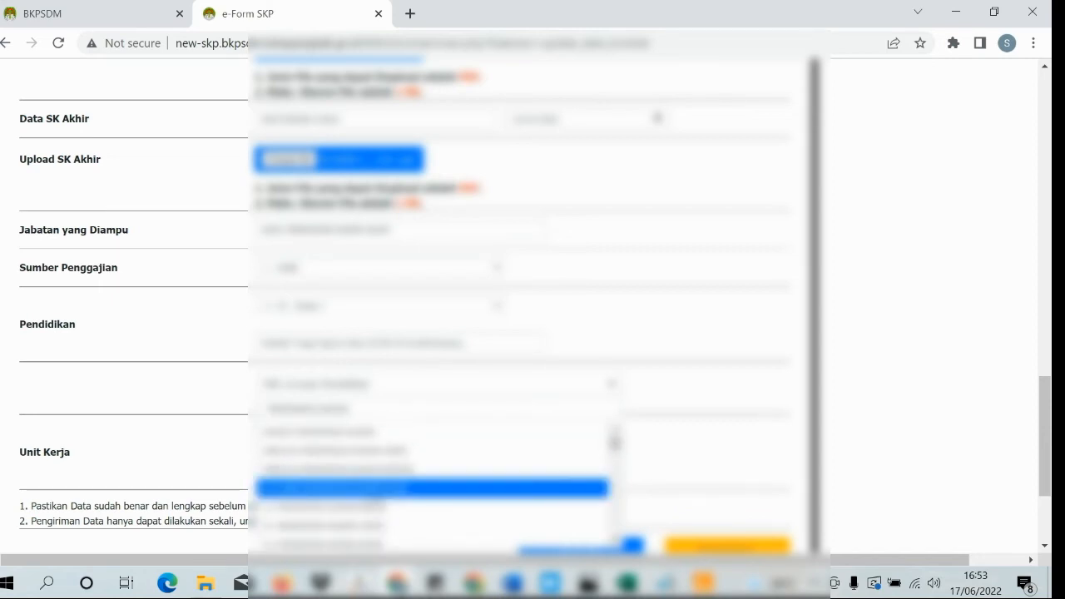
{"action": "scroll", "coordinate": [374, 497], "scroll_direction": "up", "scroll_amount": 1}
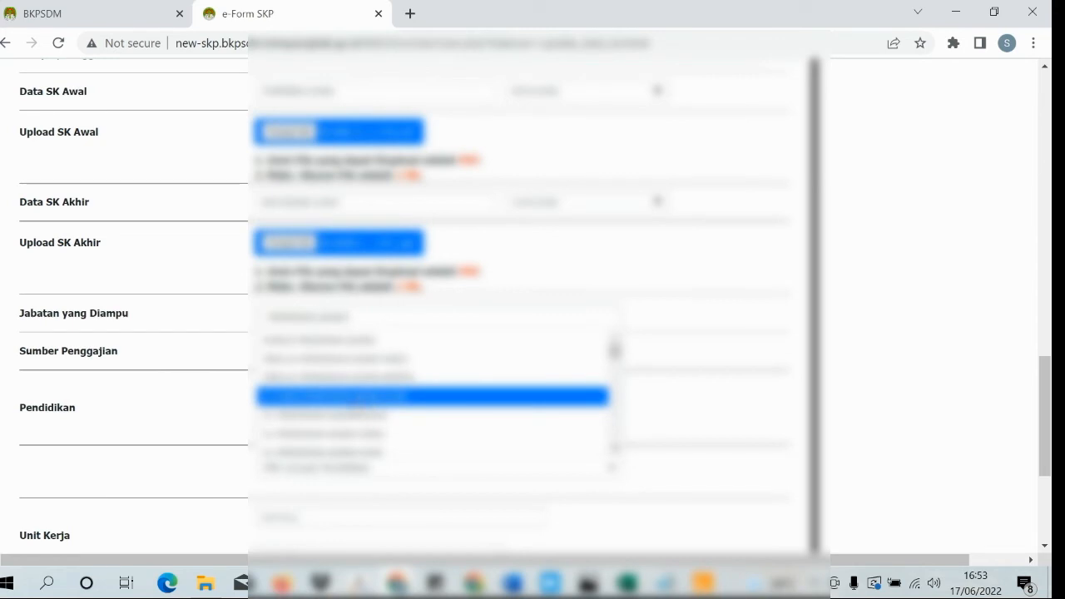
{"action": "scroll", "coordinate": [357, 408], "scroll_direction": "down", "scroll_amount": 1}
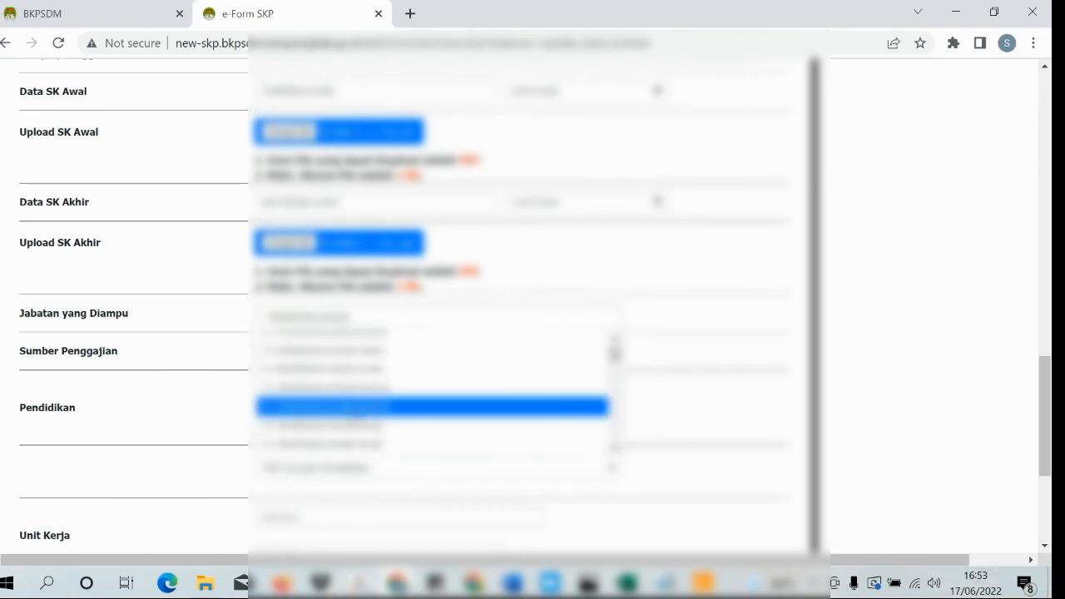
{"action": "scroll", "coordinate": [353, 418], "scroll_direction": "down", "scroll_amount": 1}
{"action": "scroll", "coordinate": [356, 416], "scroll_direction": "down", "scroll_amount": 4}
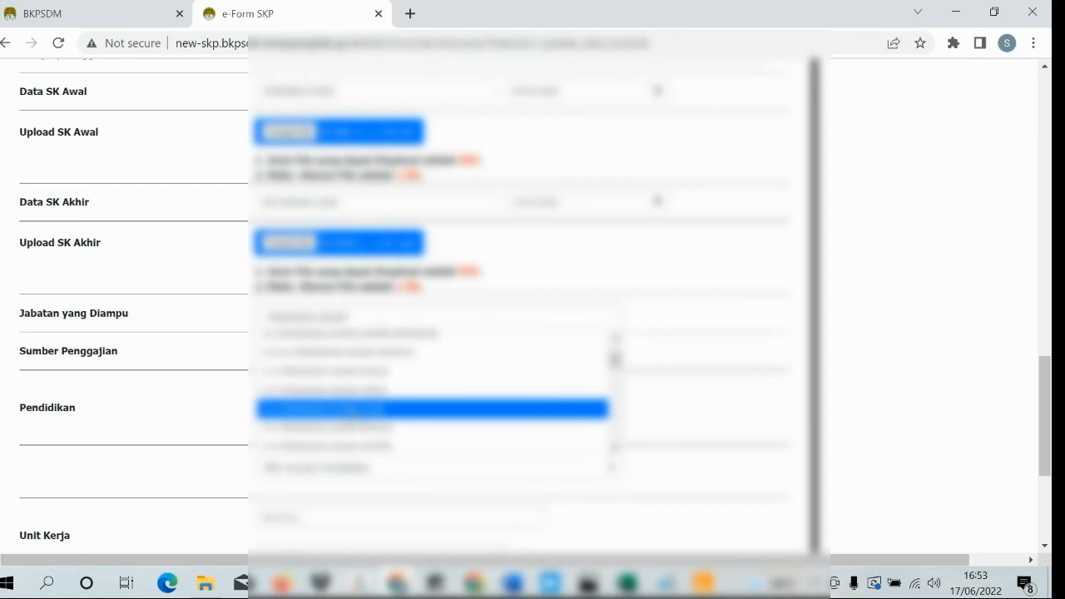
{"action": "scroll", "coordinate": [355, 417], "scroll_direction": "down", "scroll_amount": 3}
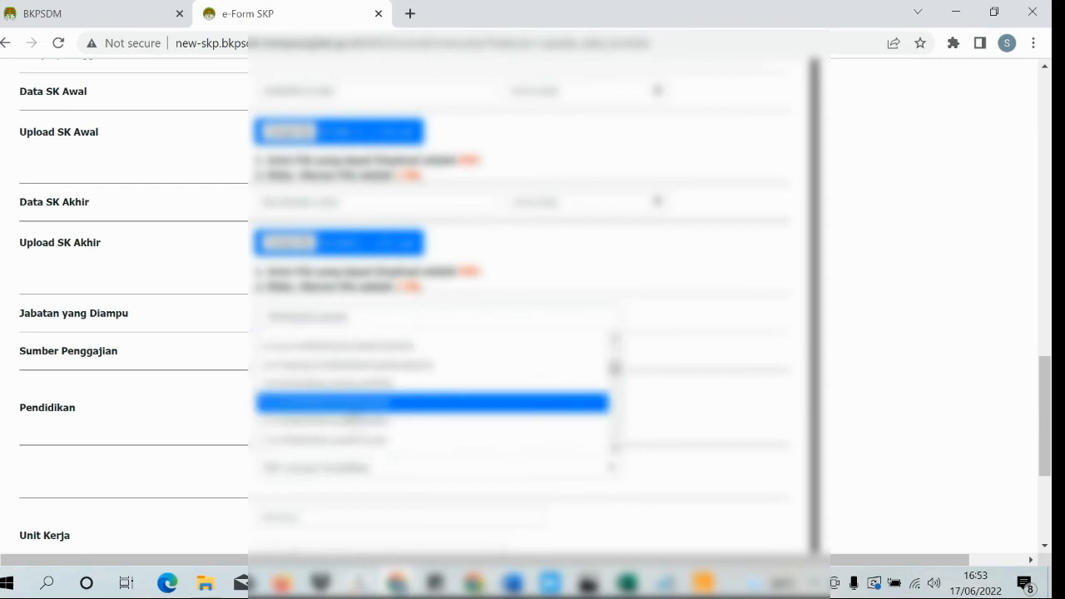
{"action": "scroll", "coordinate": [353, 420], "scroll_direction": "down", "scroll_amount": 2}
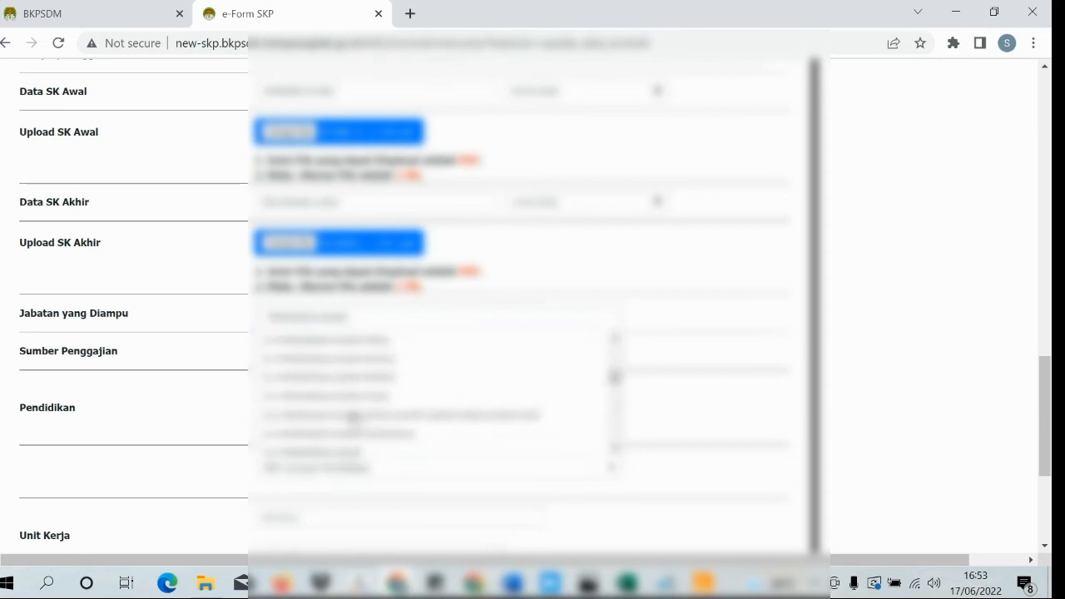
{"action": "scroll", "coordinate": [353, 420], "scroll_direction": "down", "scroll_amount": 1}
{"action": "scroll", "coordinate": [355, 420], "scroll_direction": "down", "scroll_amount": 3}
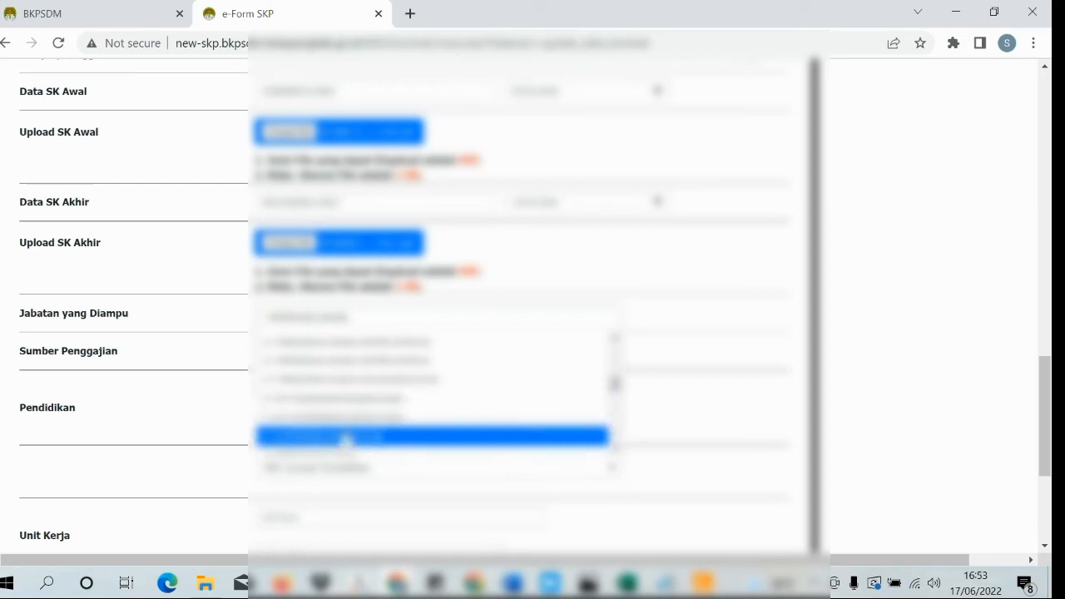
{"action": "left_click", "coordinate": [345, 437]}
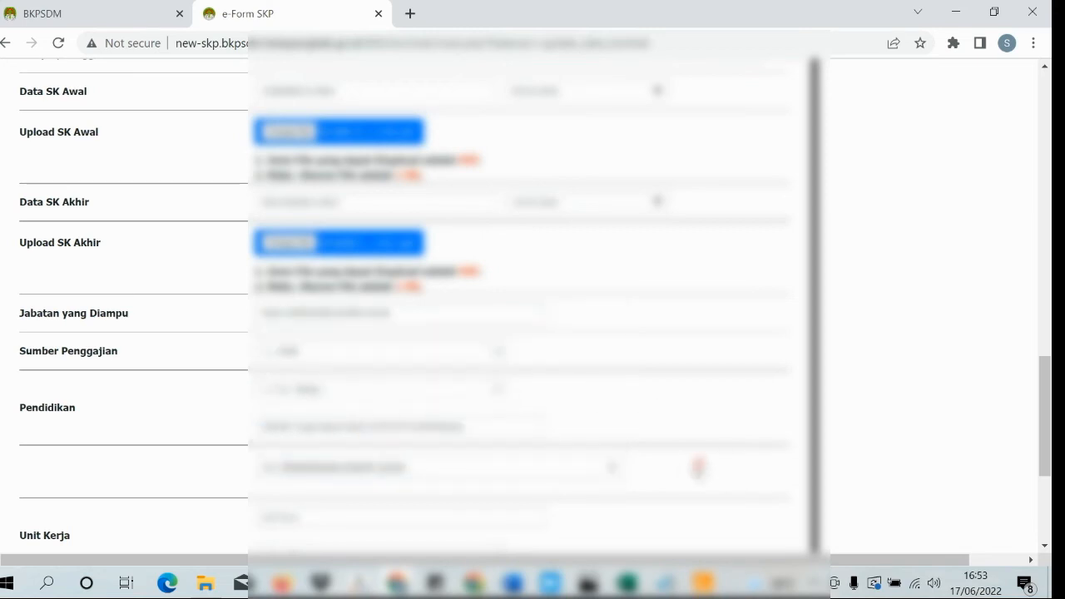
- Type the school name containing 'TDN 1 Karangasem Am' into the Unit Kerja entry
{"action": "scroll", "coordinate": [696, 471], "scroll_direction": "down", "scroll_amount": 1}
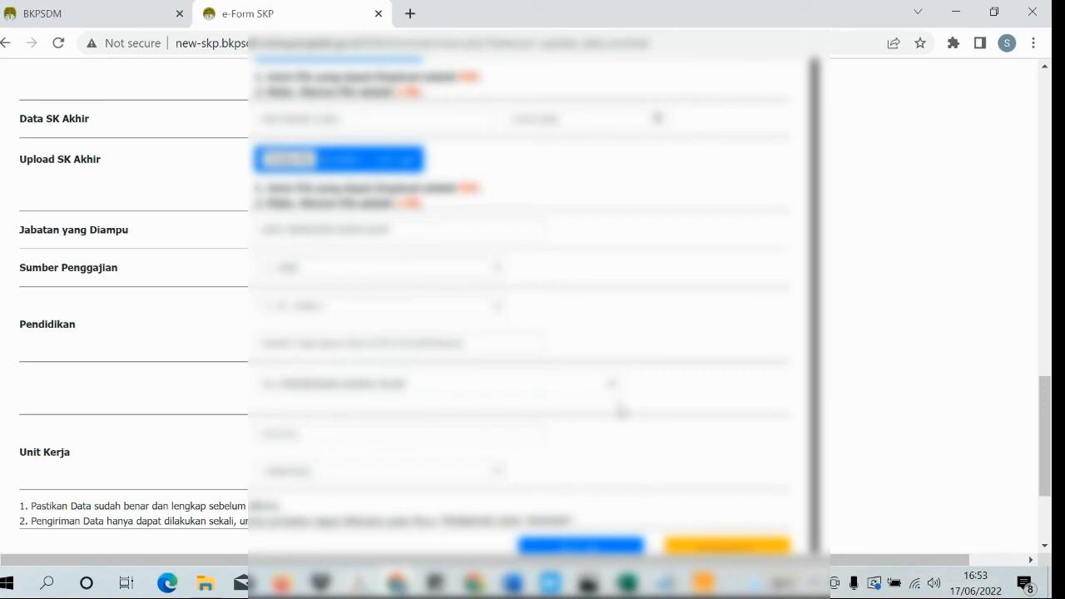
{"action": "left_click", "coordinate": [461, 439]}
{"action": "type", "text": "12"}
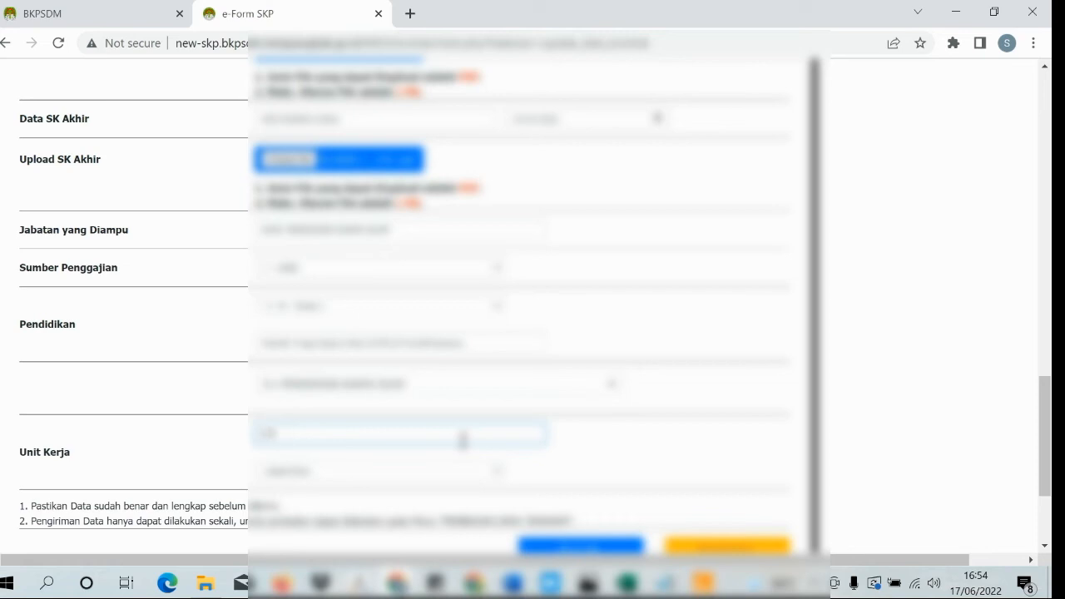
{"action": "type", "text": "D"}
{"action": "key", "text": "BackSpace"}
{"action": "type", "text": "TDN 1 Karangasem "}
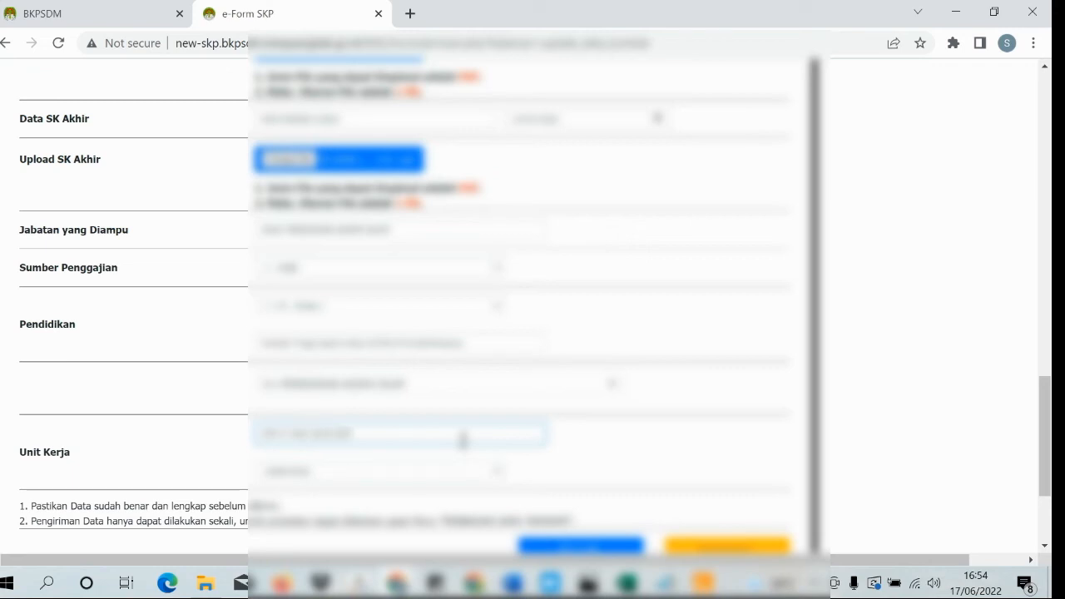
{"action": "type", "text": "Am"}
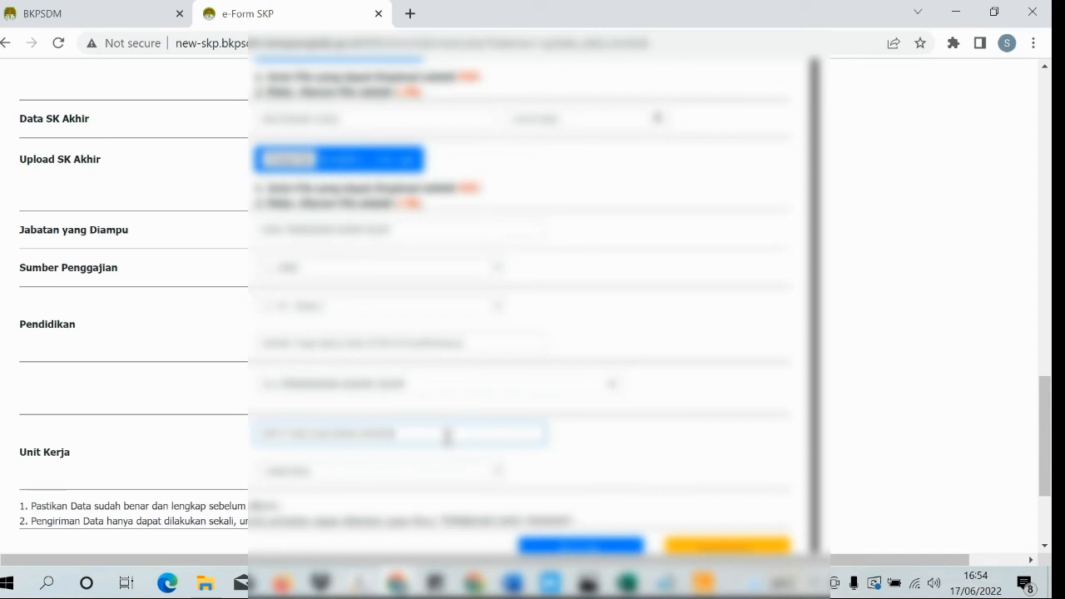
- Select the employee's work-unit option in the Unit Kerja select and review the whole form
{"action": "scroll", "coordinate": [383, 434], "scroll_direction": "down", "scroll_amount": 1}
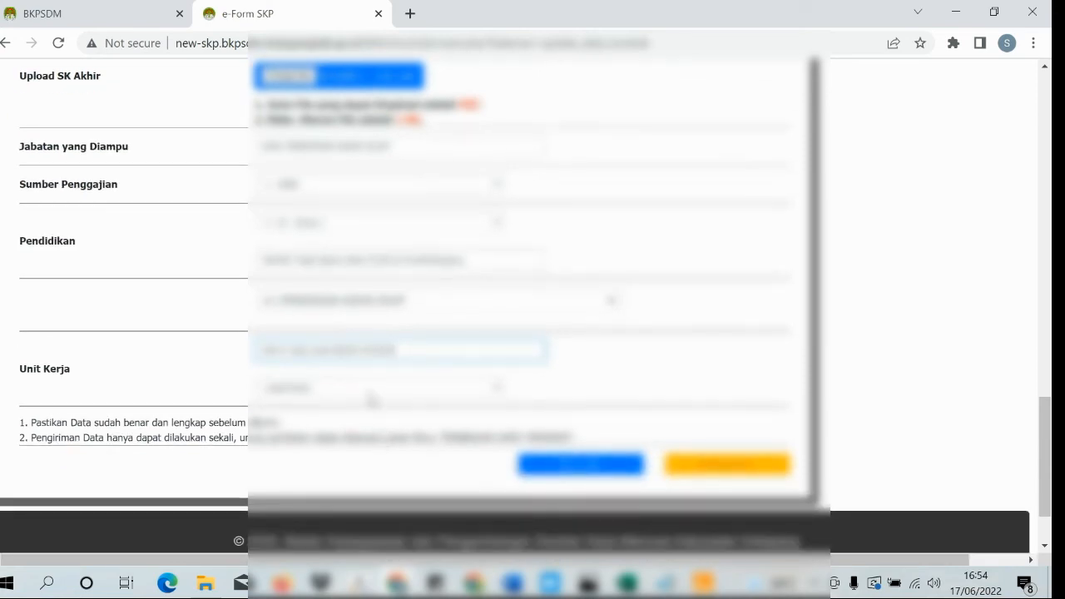
{"action": "left_click", "coordinate": [371, 397]}
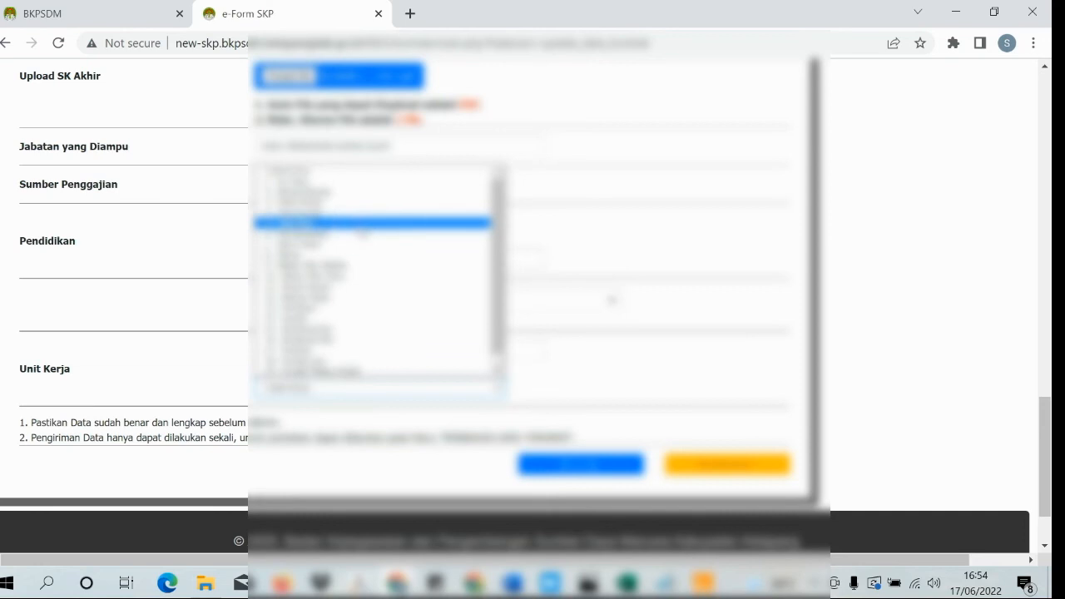
{"action": "left_click", "coordinate": [360, 191]}
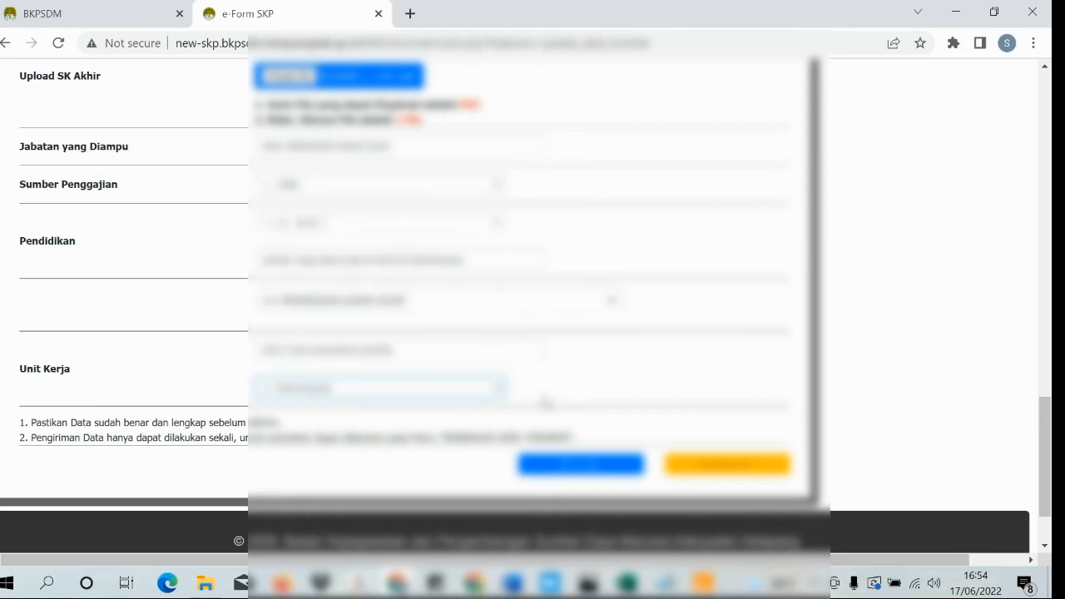
{"action": "scroll", "coordinate": [557, 378], "scroll_direction": "up", "scroll_amount": 1}
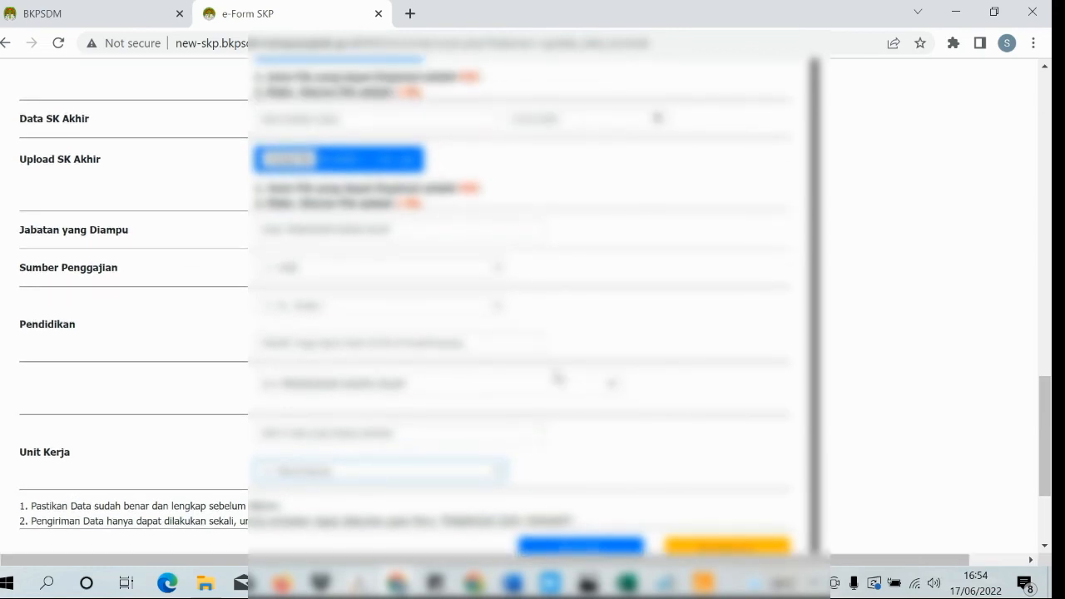
{"action": "scroll", "coordinate": [557, 379], "scroll_direction": "up", "scroll_amount": 1}
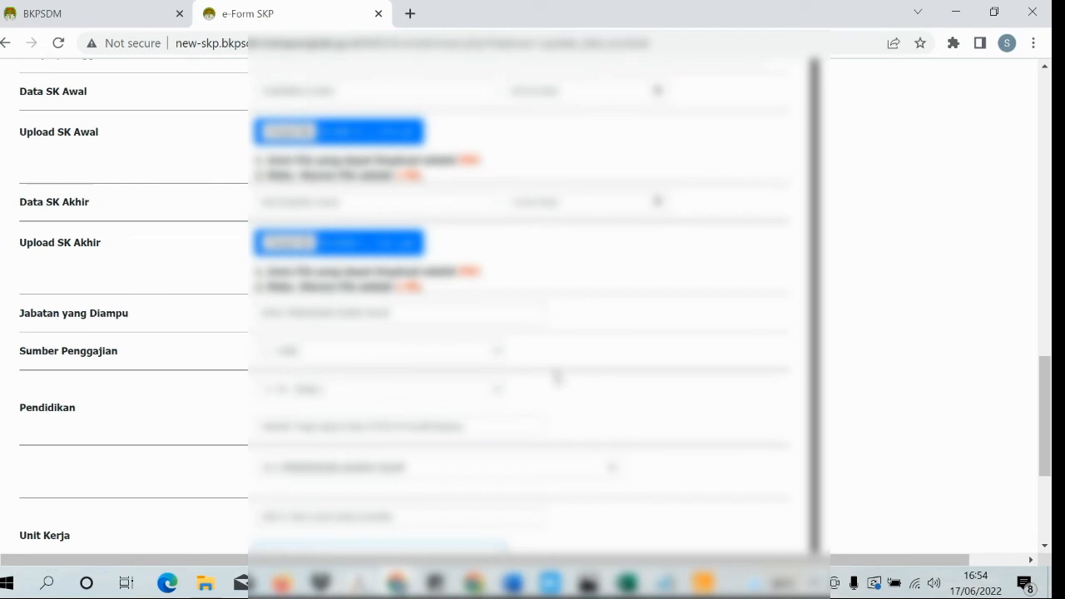
{"action": "scroll", "coordinate": [558, 376], "scroll_direction": "up", "scroll_amount": 1}
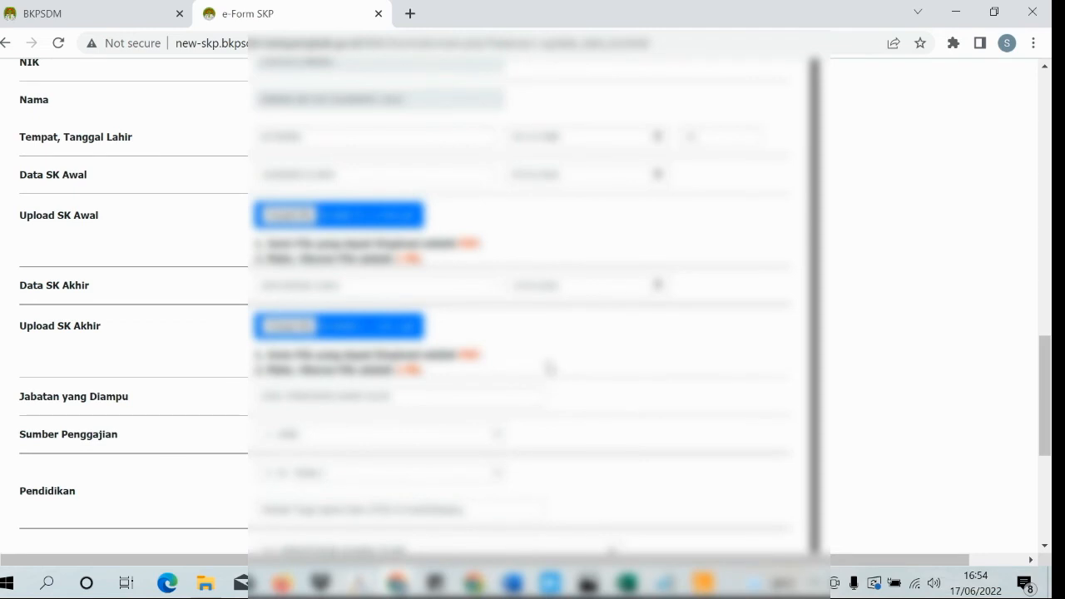
{"action": "scroll", "coordinate": [549, 370], "scroll_direction": "up", "scroll_amount": 1}
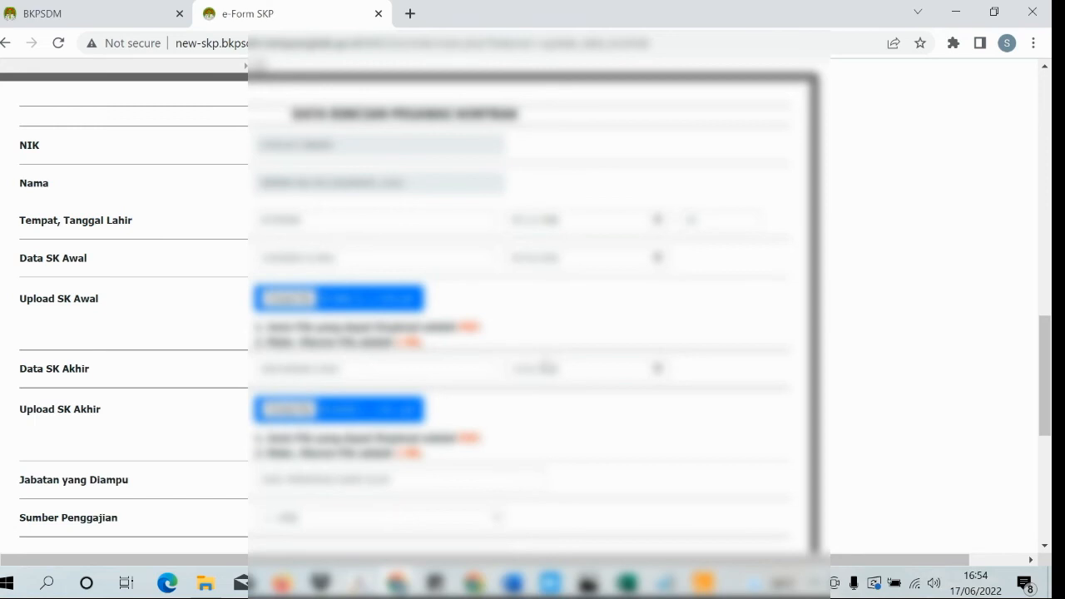
{"action": "scroll", "coordinate": [543, 366], "scroll_direction": "down", "scroll_amount": 4}
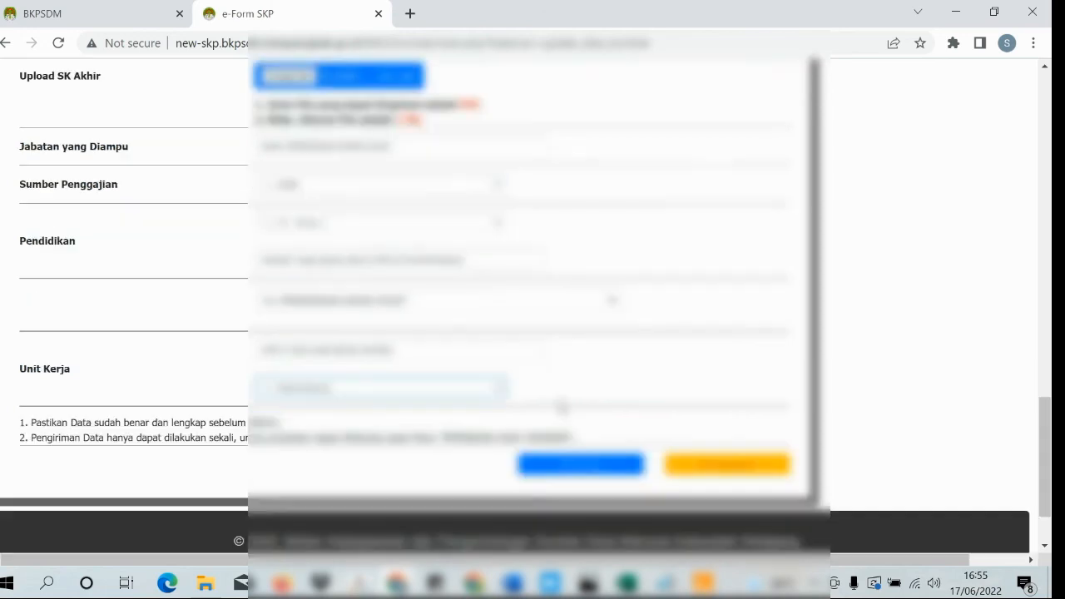
- Submit the form and acknowledge the 'DATA PEGAWAI KONTRAK TELAH DIPERBARUI' notice
{"action": "left_click", "coordinate": [564, 467]}
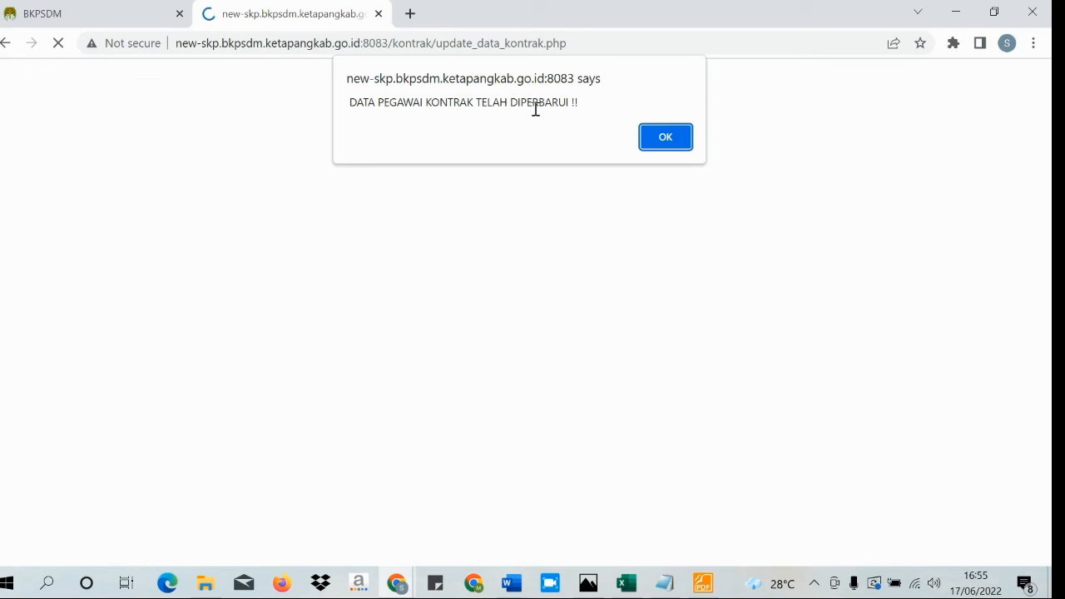
{"action": "left_click", "coordinate": [671, 146]}
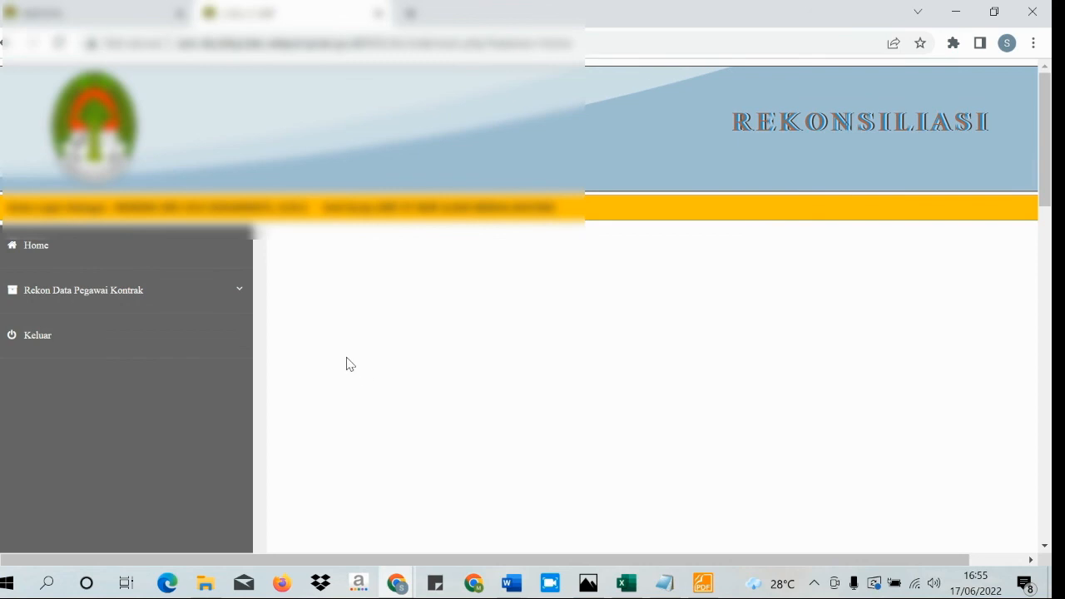
{"action": "scroll", "coordinate": [339, 361], "scroll_direction": "down", "scroll_amount": 10}
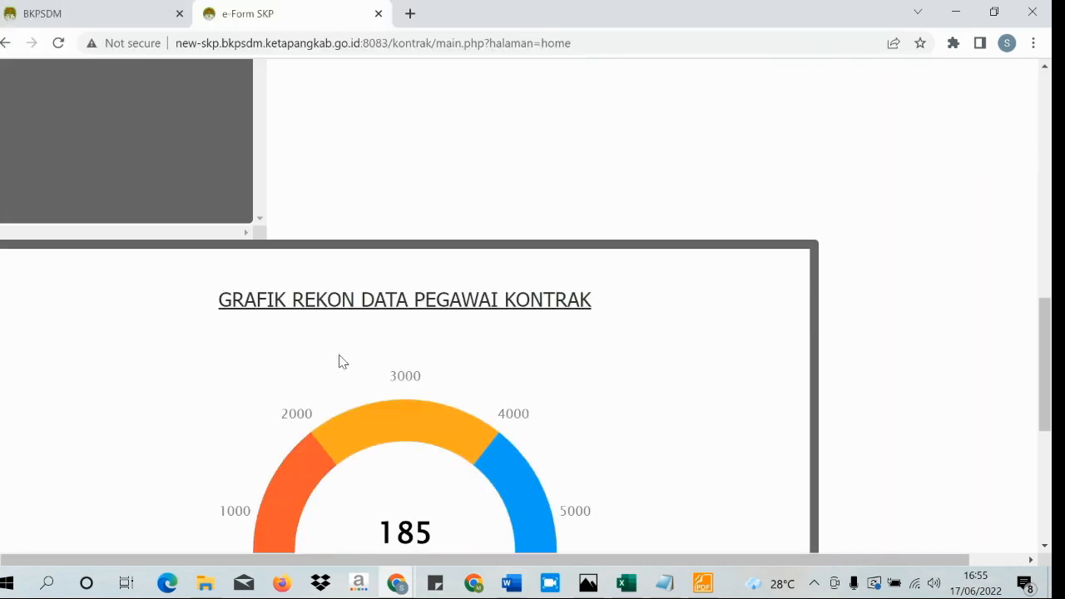
{"action": "scroll", "coordinate": [339, 361], "scroll_direction": "up", "scroll_amount": 2}
{"action": "scroll", "coordinate": [338, 362], "scroll_direction": "down", "scroll_amount": 2}
{"action": "scroll", "coordinate": [338, 361], "scroll_direction": "down", "scroll_amount": 1}
{"action": "scroll", "coordinate": [338, 356], "scroll_direction": "down", "scroll_amount": 1}
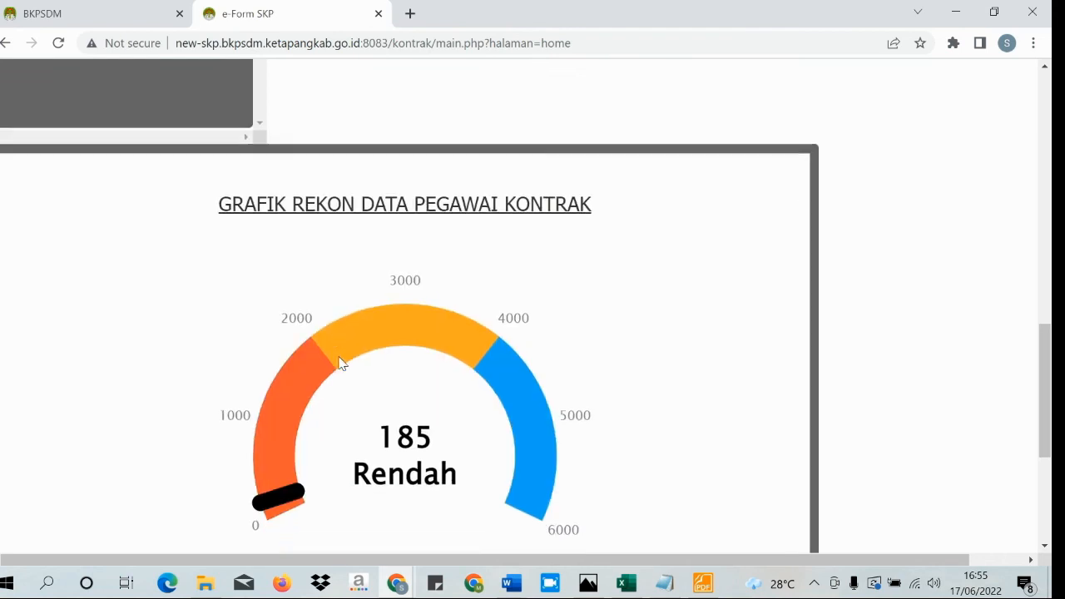
{"action": "scroll", "coordinate": [339, 362], "scroll_direction": "down", "scroll_amount": 3}
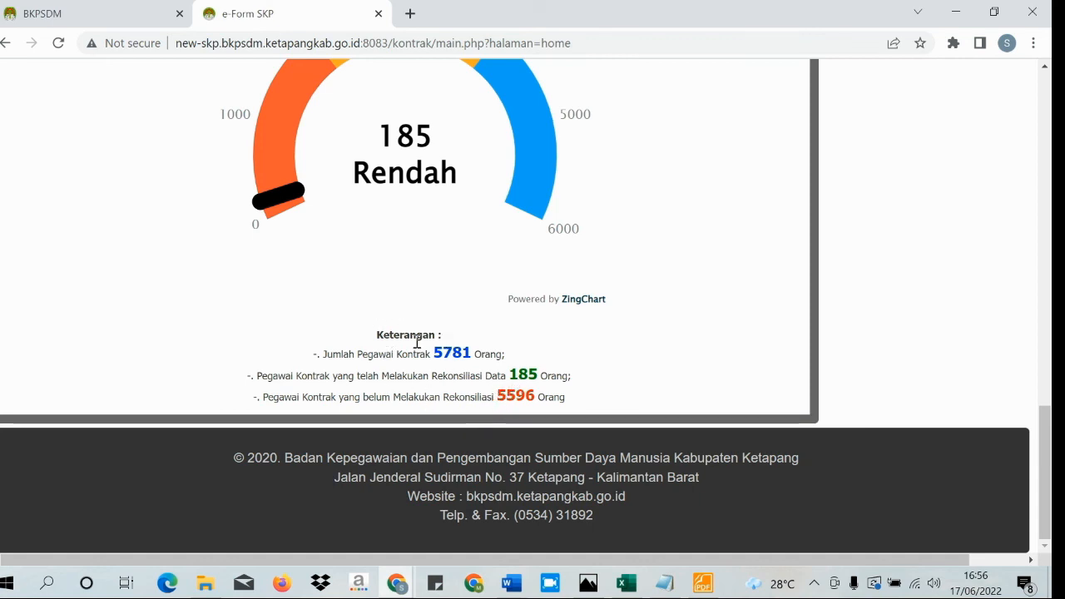
{"action": "scroll", "coordinate": [363, 356], "scroll_direction": "up", "scroll_amount": 1}
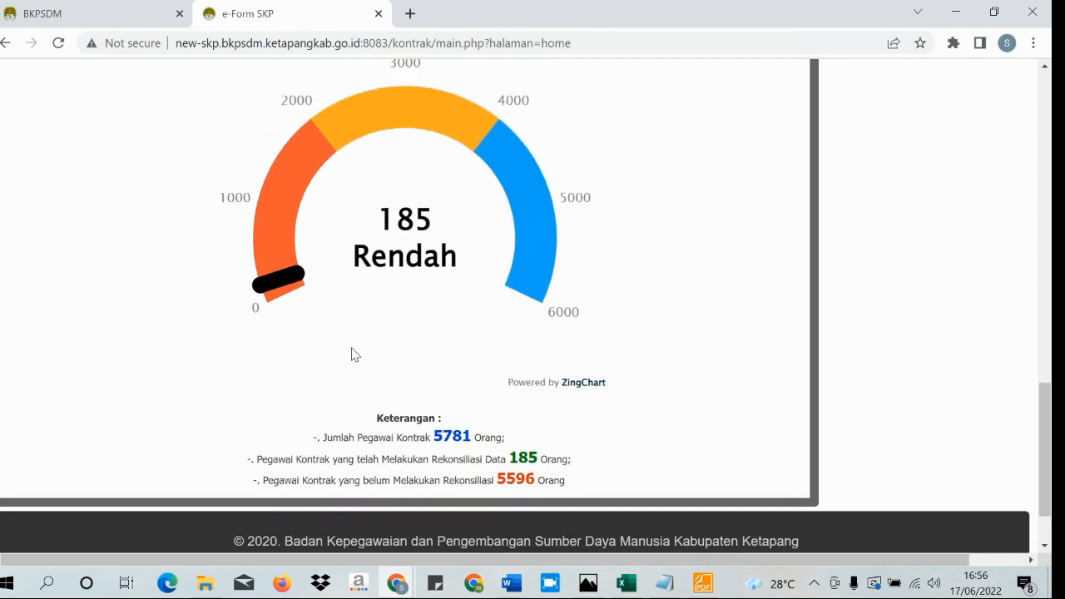
{"action": "scroll", "coordinate": [352, 353], "scroll_direction": "up", "scroll_amount": 2}
{"action": "scroll", "coordinate": [352, 354], "scroll_direction": "up", "scroll_amount": 4}
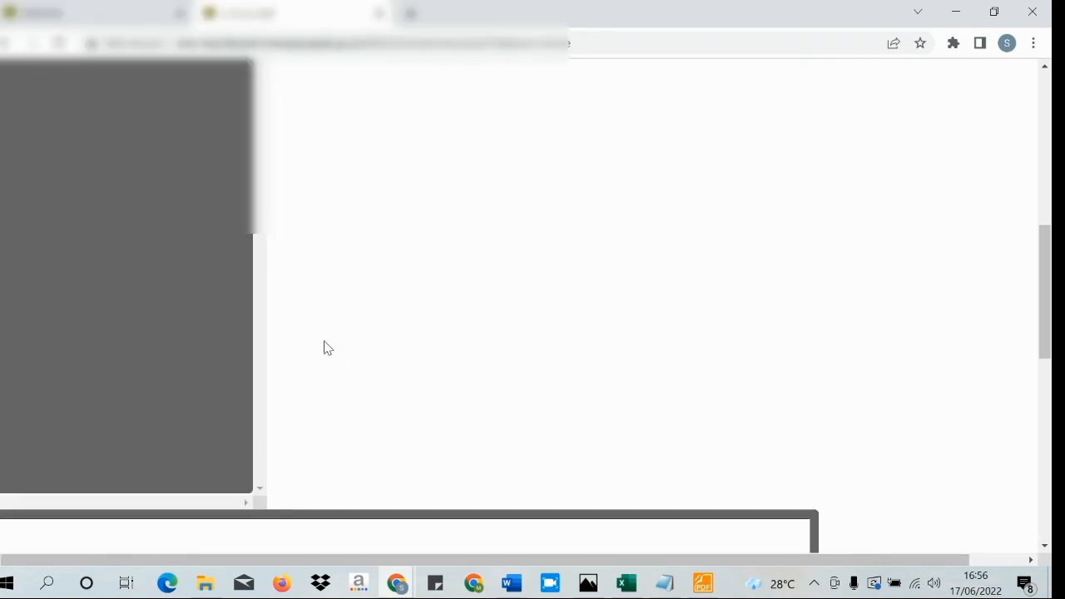
- Open Input Data Pegawai Kontrak under Rekon Data Pegawai Kontrak and review the saved details
{"action": "scroll", "coordinate": [321, 346], "scroll_direction": "up", "scroll_amount": 3}
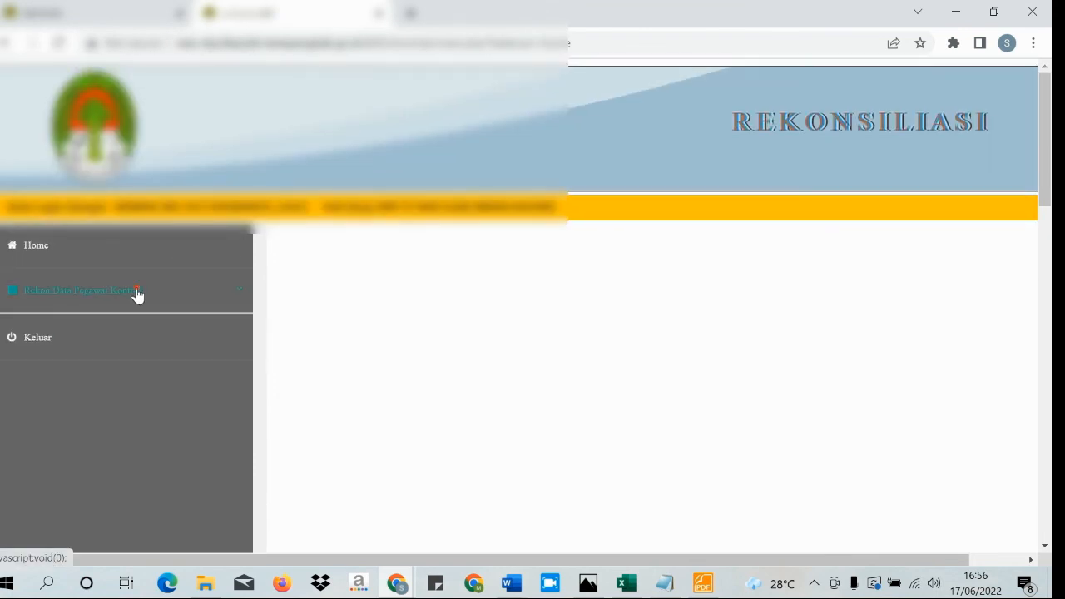
{"action": "left_click", "coordinate": [138, 293]}
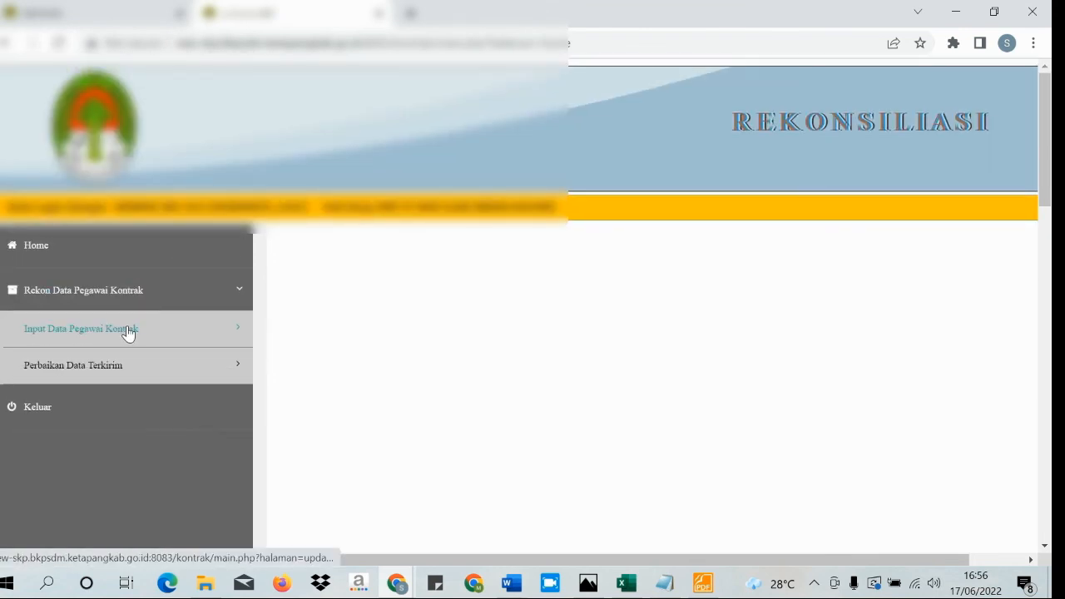
{"action": "left_click", "coordinate": [129, 333]}
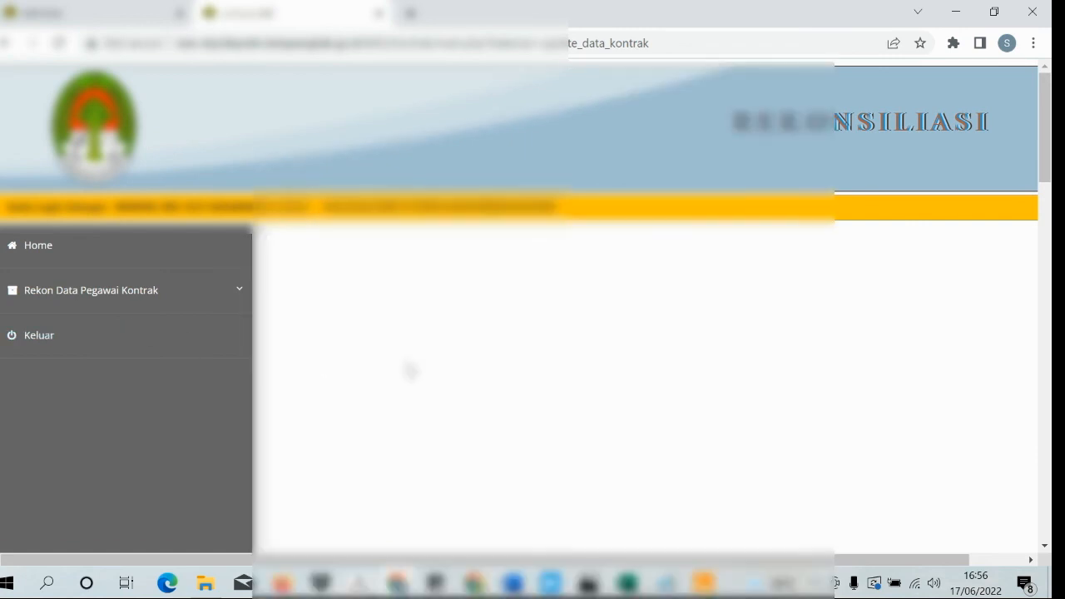
{"action": "scroll", "coordinate": [410, 370], "scroll_direction": "down", "scroll_amount": 5}
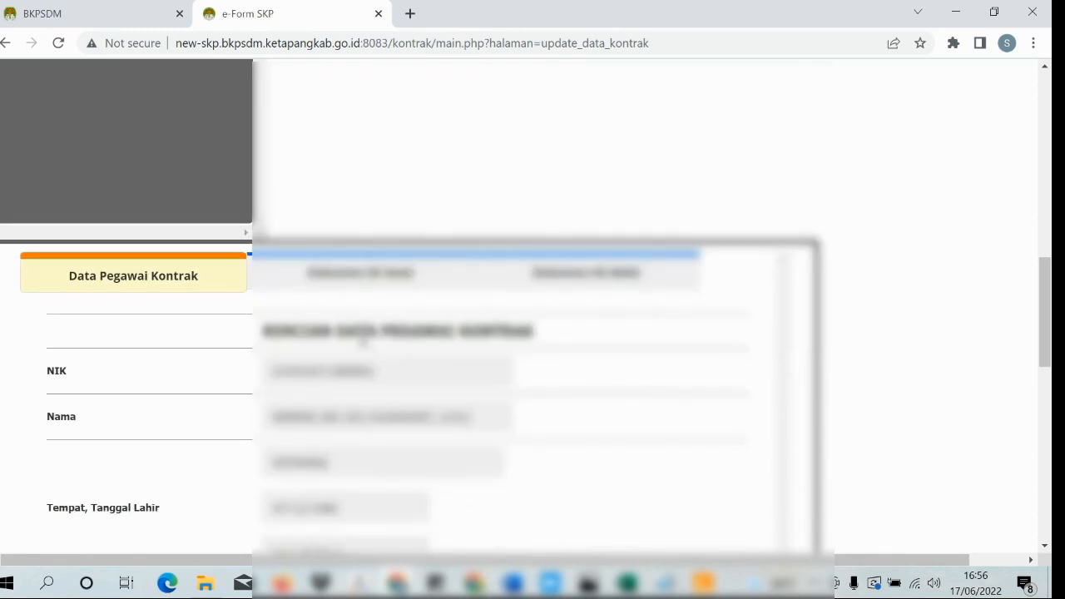
{"action": "scroll", "coordinate": [316, 320], "scroll_direction": "down", "scroll_amount": 4}
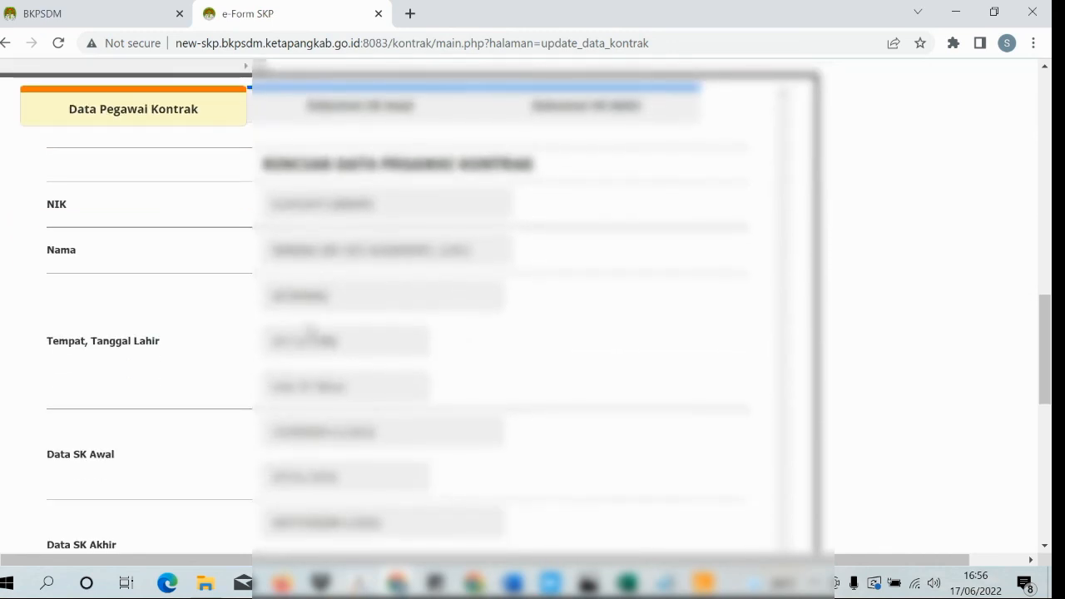
{"action": "scroll", "coordinate": [308, 328], "scroll_direction": "down", "scroll_amount": 8}
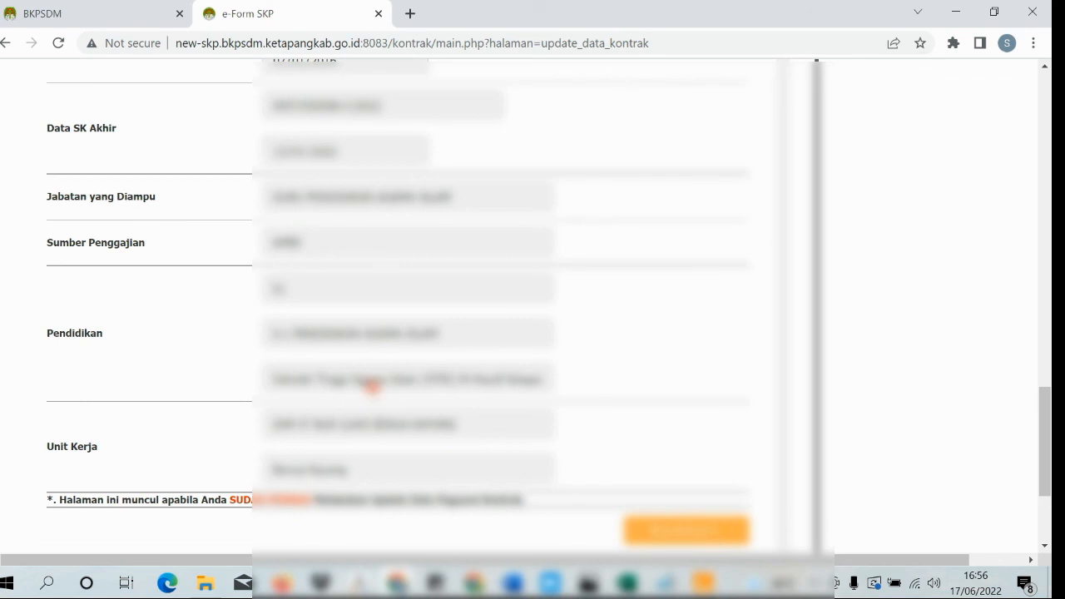
{"action": "scroll", "coordinate": [372, 387], "scroll_direction": "up", "scroll_amount": 1}
{"action": "scroll", "coordinate": [372, 387], "scroll_direction": "up", "scroll_amount": 6}
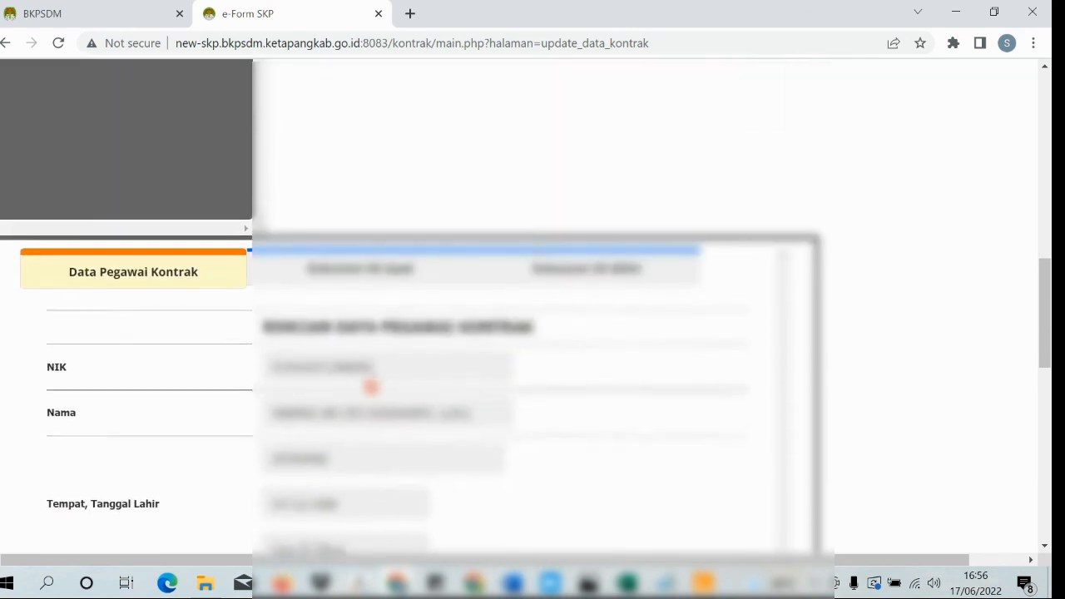
- View the uploaded SK Awal PDF under the Dokumen SK Awal tab
{"action": "left_click", "coordinate": [359, 287]}
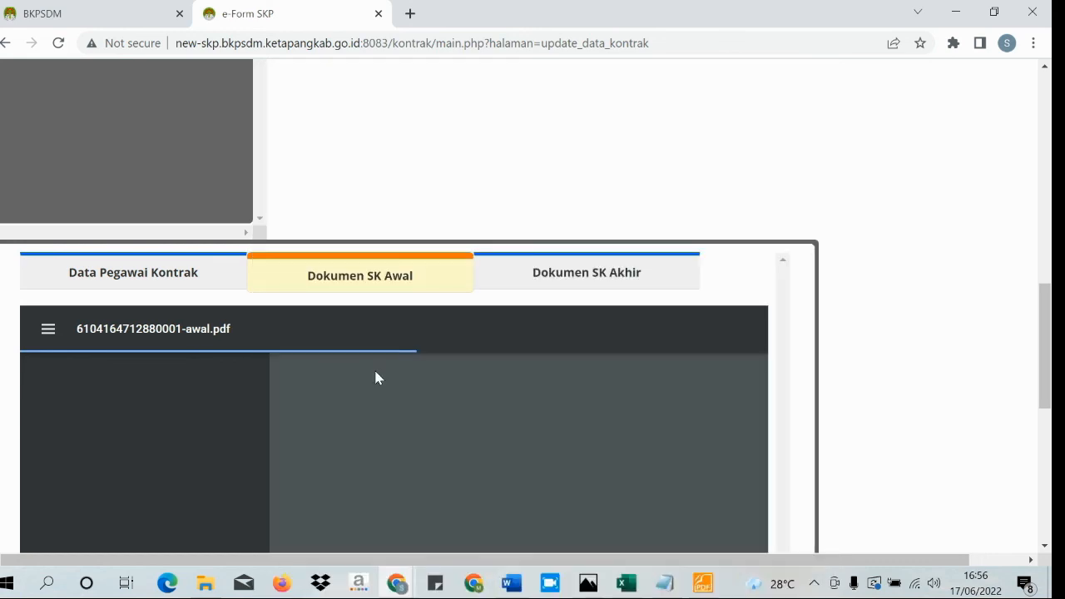
{"action": "scroll", "coordinate": [373, 367], "scroll_direction": "down", "scroll_amount": 1}
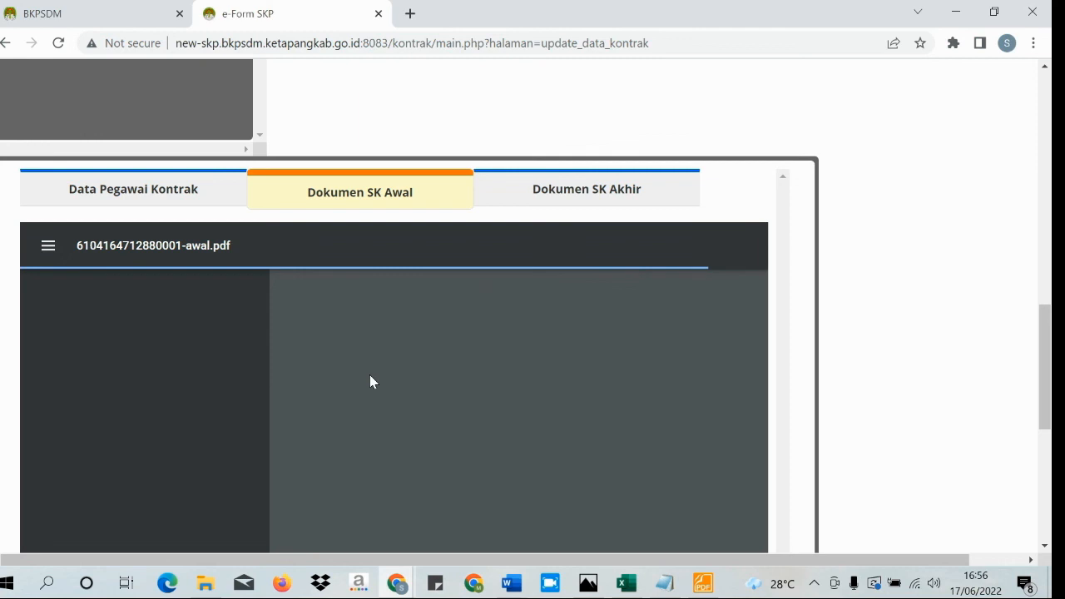
{"action": "scroll", "coordinate": [367, 371], "scroll_direction": "down", "scroll_amount": 2}
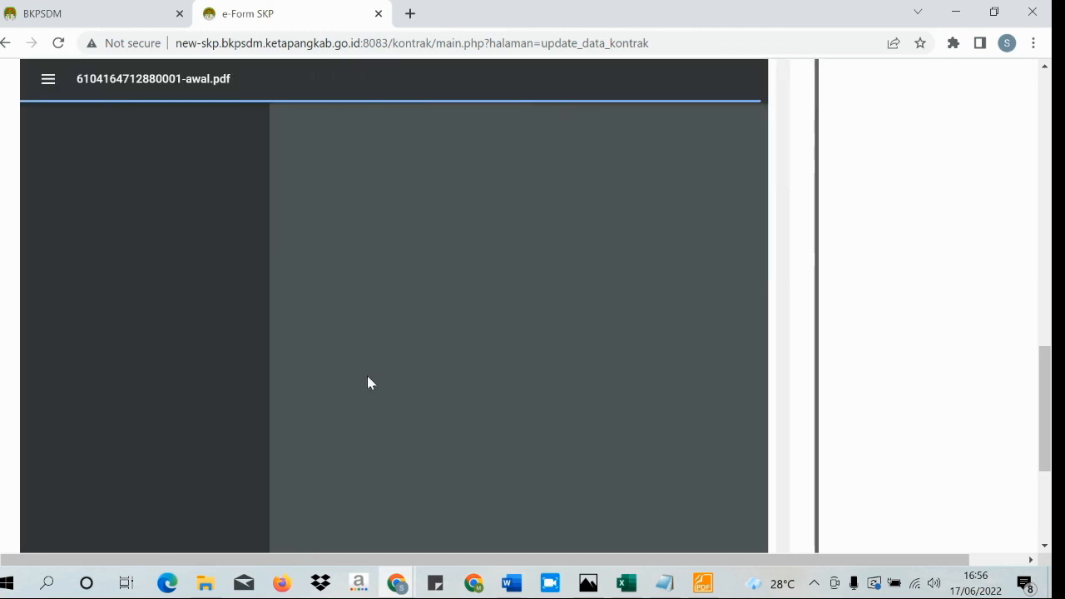
{"action": "scroll", "coordinate": [367, 376], "scroll_direction": "down", "scroll_amount": 2}
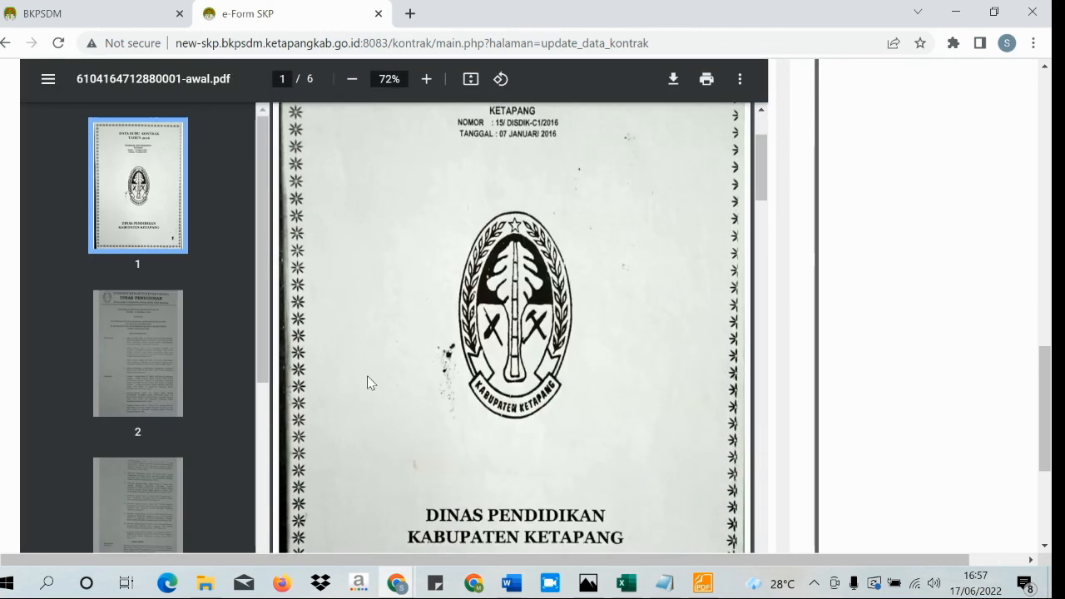
{"action": "scroll", "coordinate": [47, 364], "scroll_direction": "down", "scroll_amount": 3}
{"action": "scroll", "coordinate": [874, 380], "scroll_direction": "down", "scroll_amount": 2}
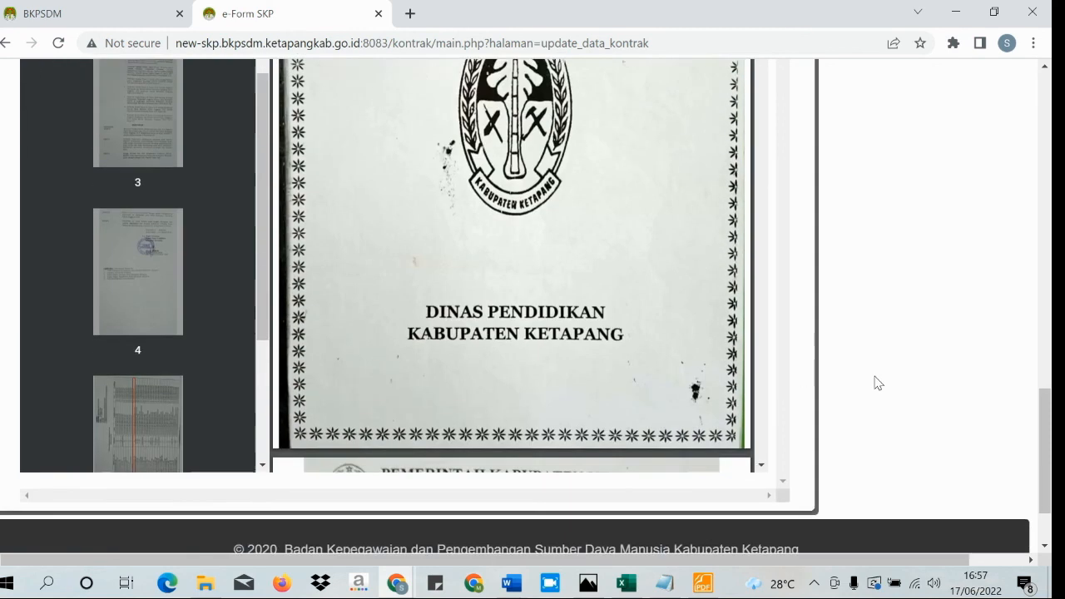
{"action": "scroll", "coordinate": [851, 385], "scroll_direction": "up", "scroll_amount": 6}
- View the uploaded 7-page SK Akhir PDF under the Dokumen SK Akhir tab
{"action": "left_click", "coordinate": [569, 431]}
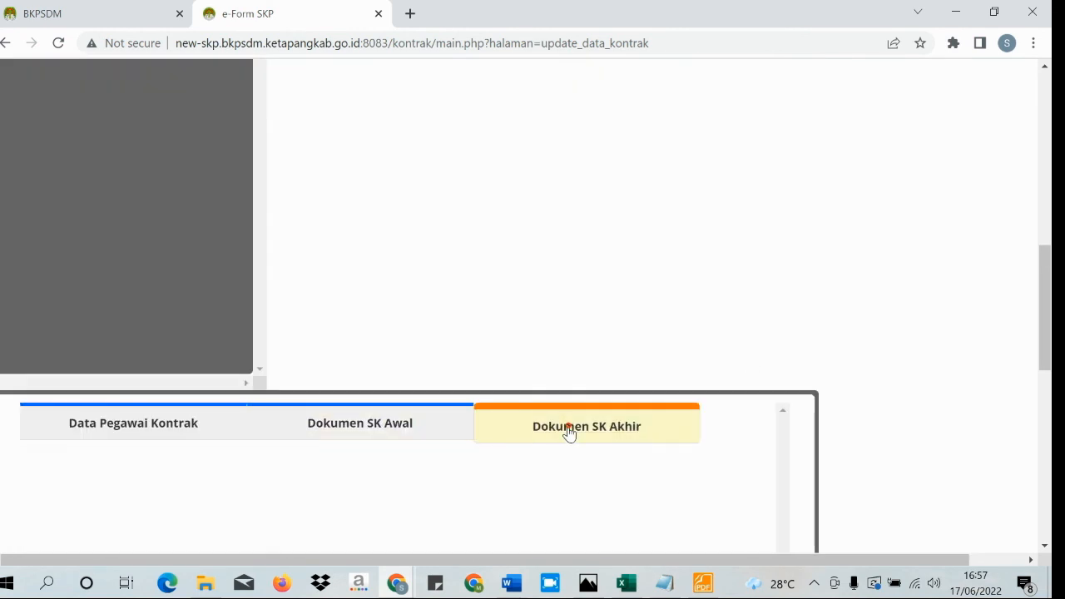
{"action": "scroll", "coordinate": [837, 416], "scroll_direction": "down", "scroll_amount": 2}
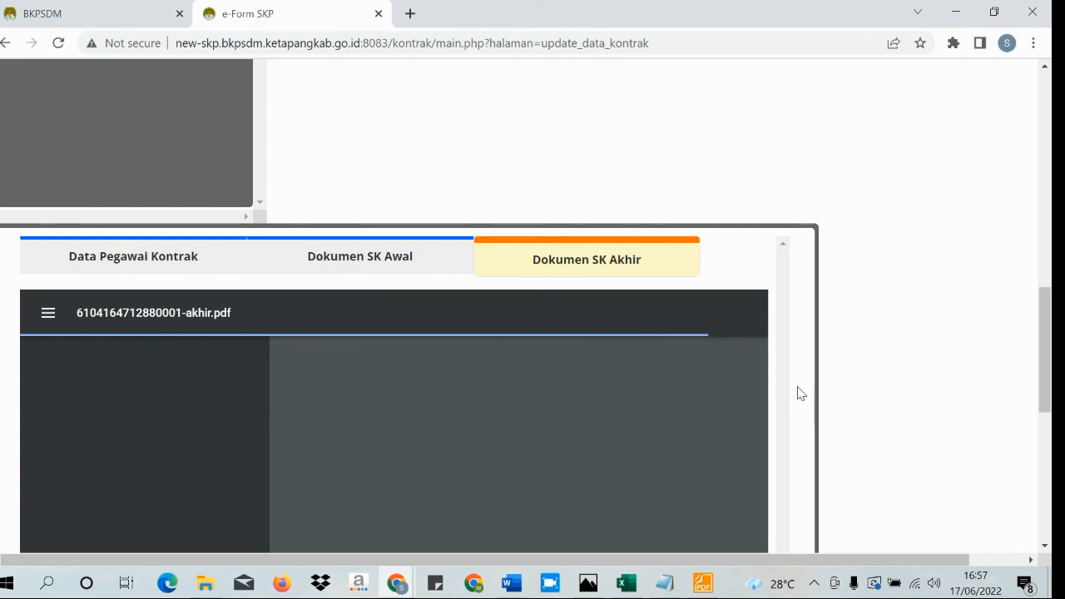
{"action": "scroll", "coordinate": [799, 392], "scroll_direction": "down", "scroll_amount": 3}
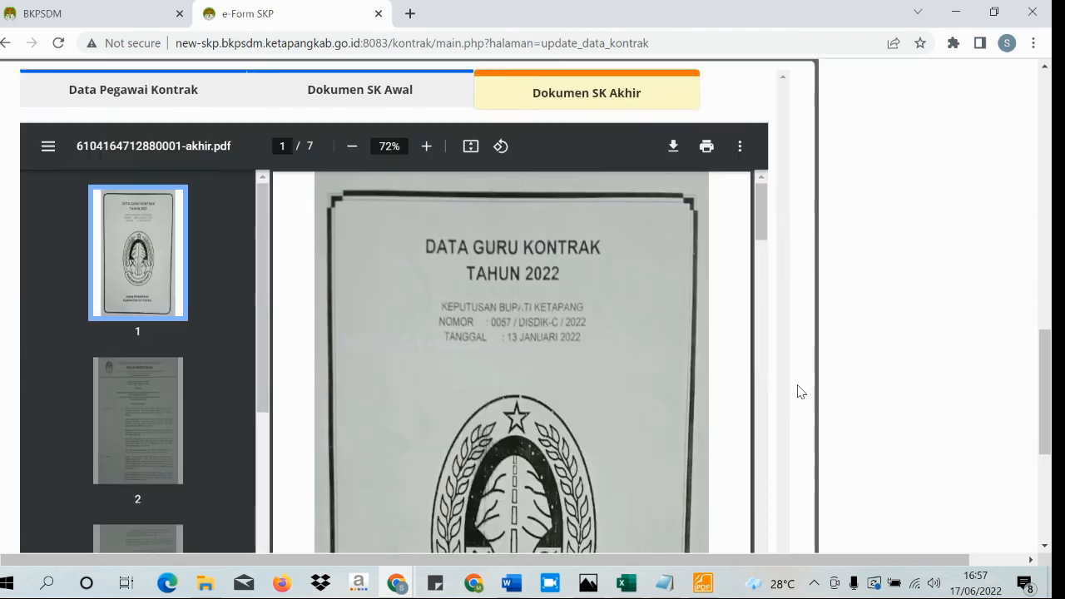
{"action": "scroll", "coordinate": [799, 390], "scroll_direction": "up", "scroll_amount": 6}
{"action": "scroll", "coordinate": [624, 367], "scroll_direction": "up", "scroll_amount": 10}
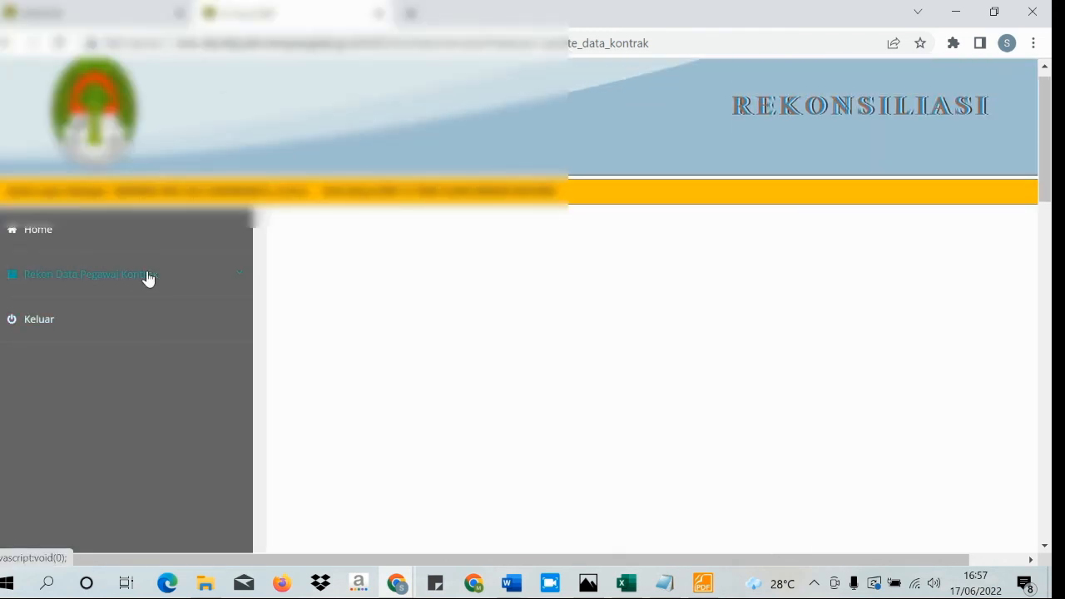
- Expand Rekon Data Pegawai Kontrak, then return to the tutorial note in Notepad
{"action": "left_click", "coordinate": [148, 278]}
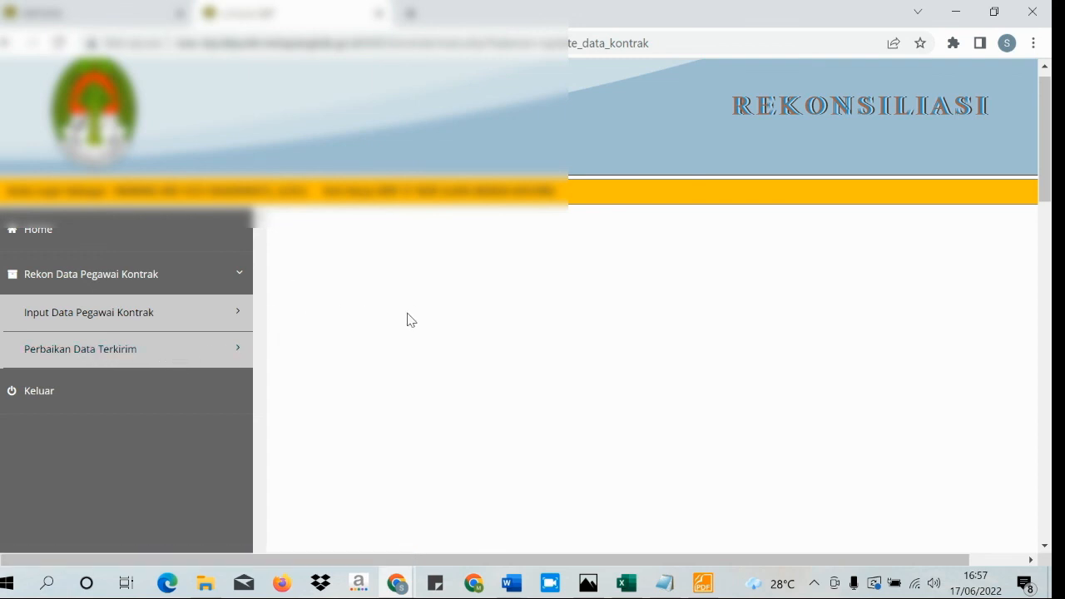
{"action": "left_click", "coordinate": [664, 582]}
{"action": "left_click", "coordinate": [223, 260]}
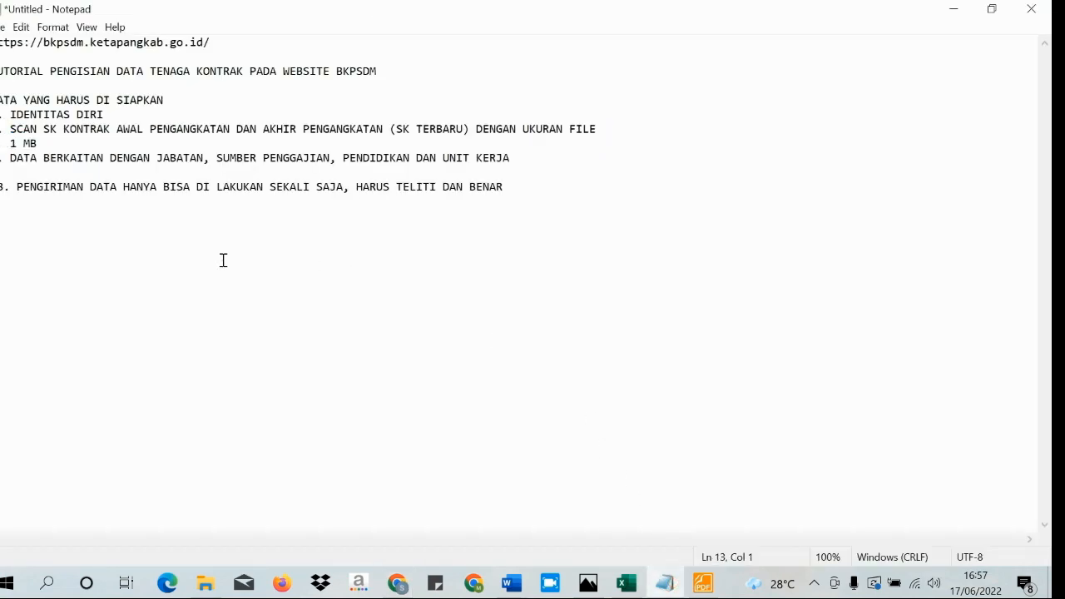